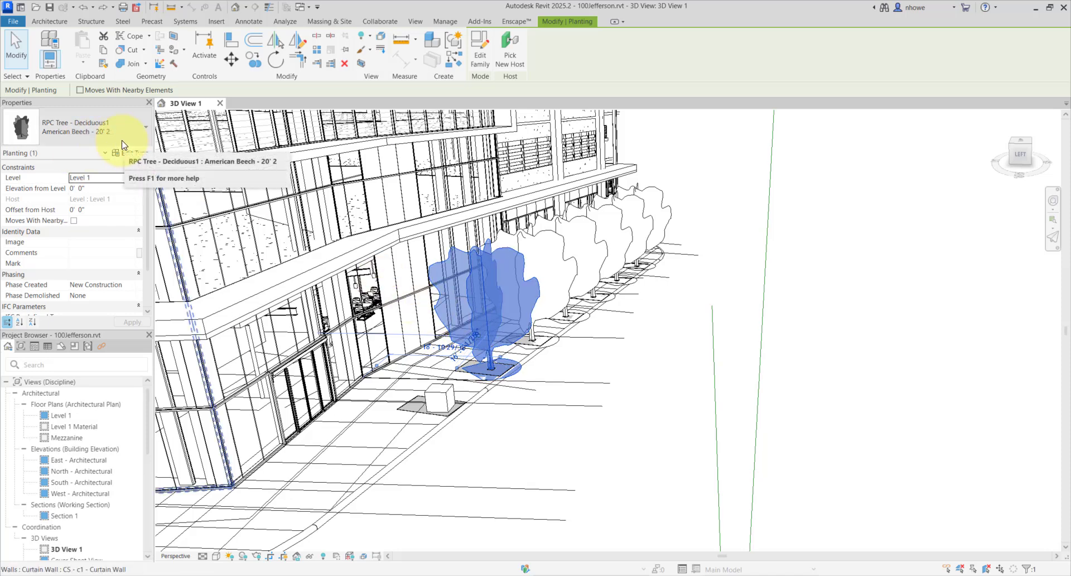
# Try the Blue Berry Elder - 15', Golden Chain - 18', Japanese Maple - 10' and Scarlet Oak - 42' types on the selected tree
pyautogui.click(102, 141)
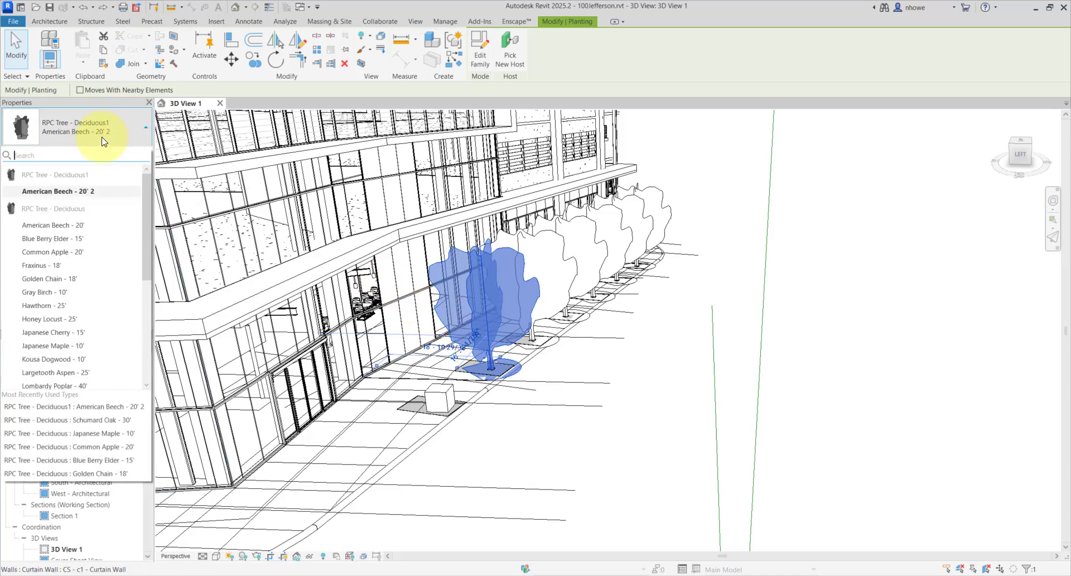
pyautogui.click(54, 239)
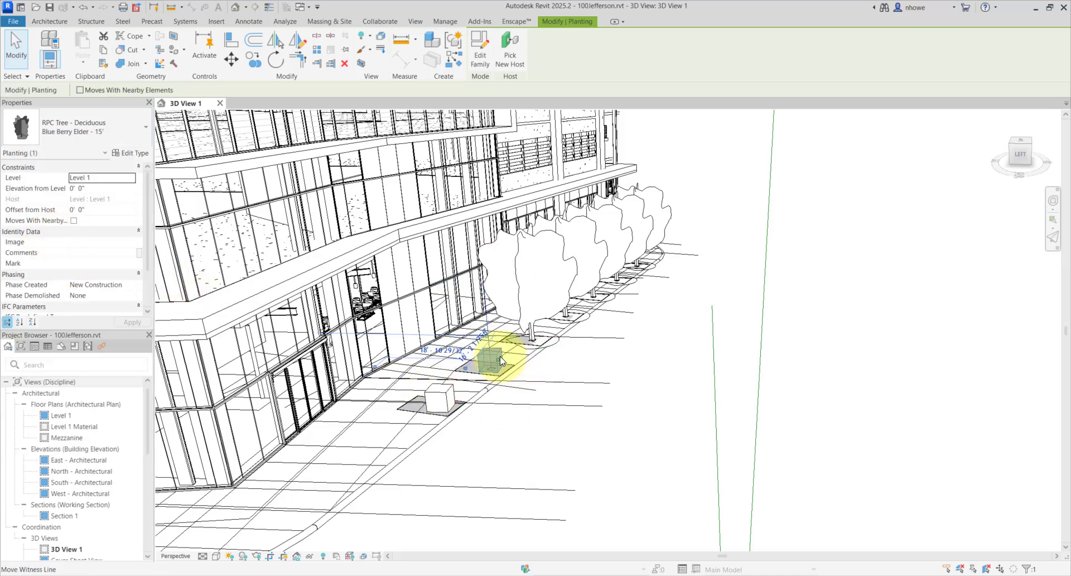
pyautogui.click(127, 140)
pyautogui.click(110, 213)
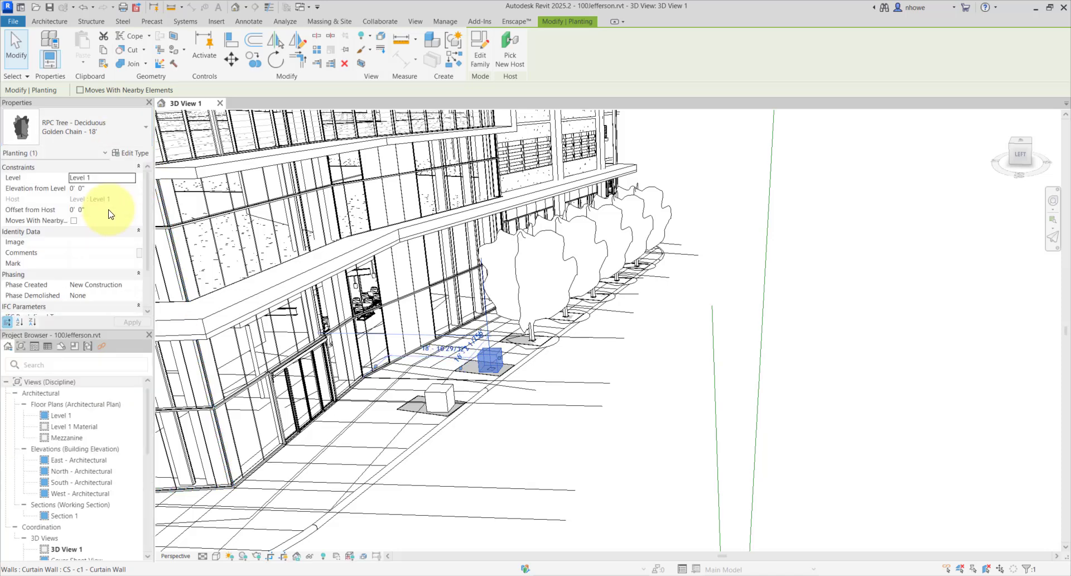
pyautogui.click(129, 140)
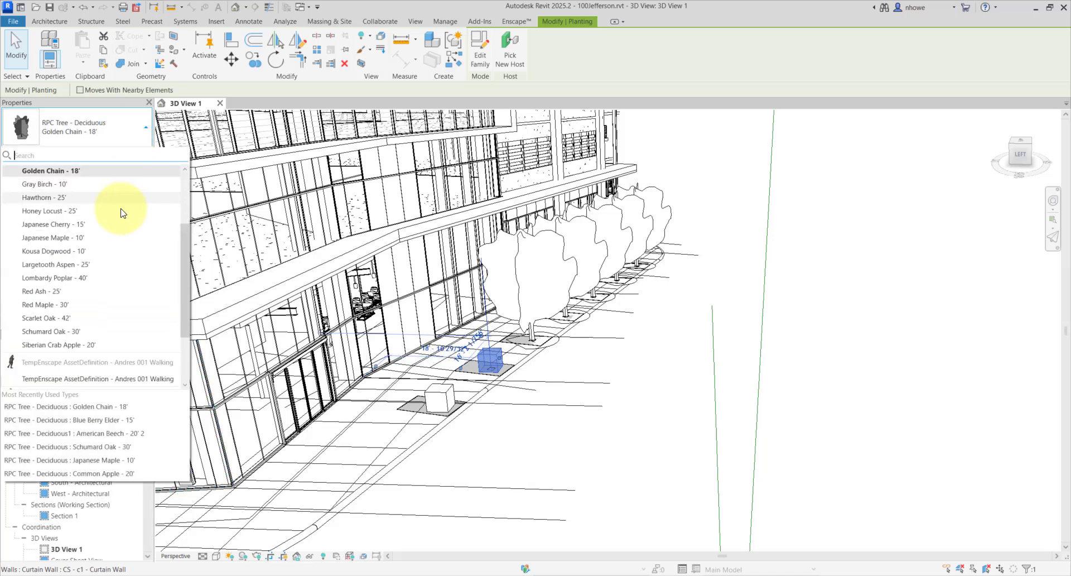
pyautogui.click(105, 241)
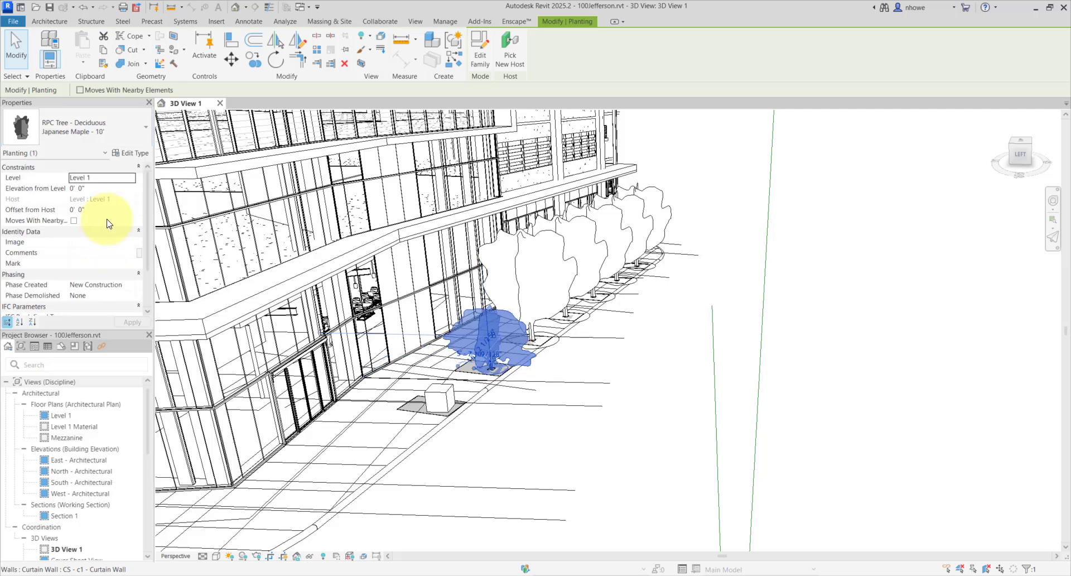
pyautogui.click(134, 132)
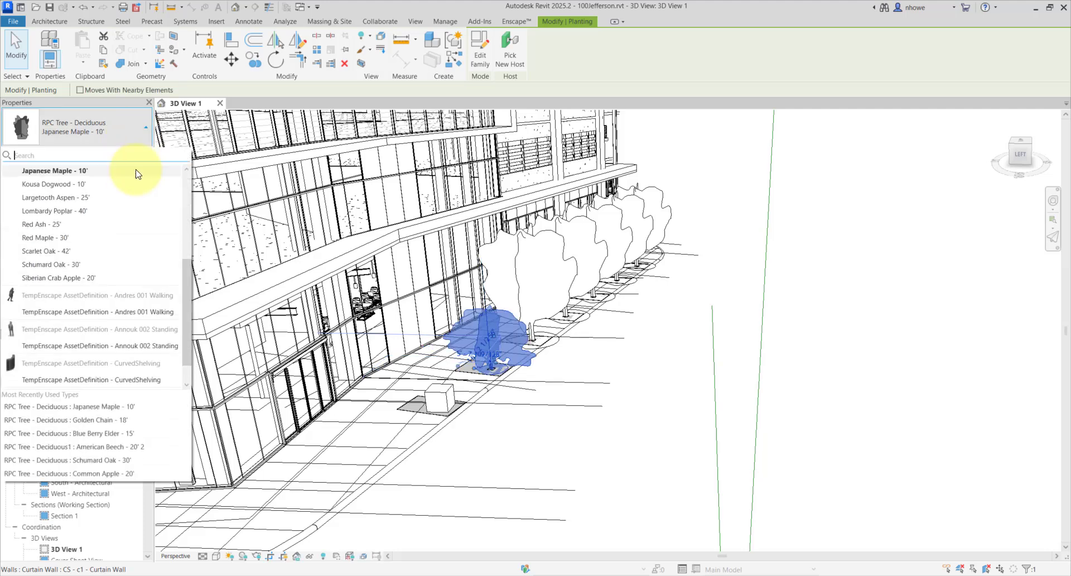
pyautogui.click(98, 251)
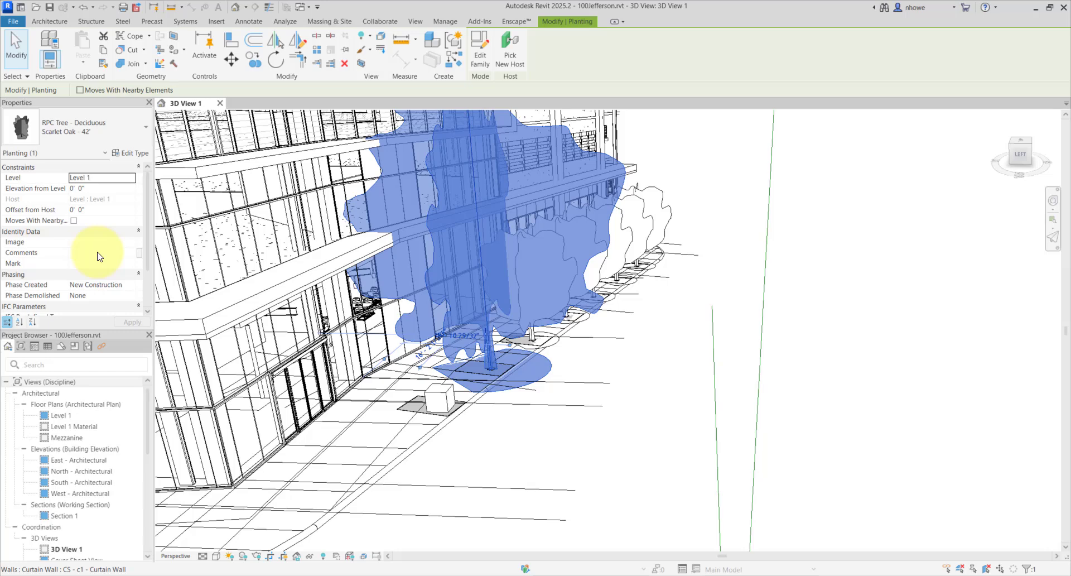
# Change the selected tree's type to Japanese Cherry - 15'
pyautogui.click(140, 132)
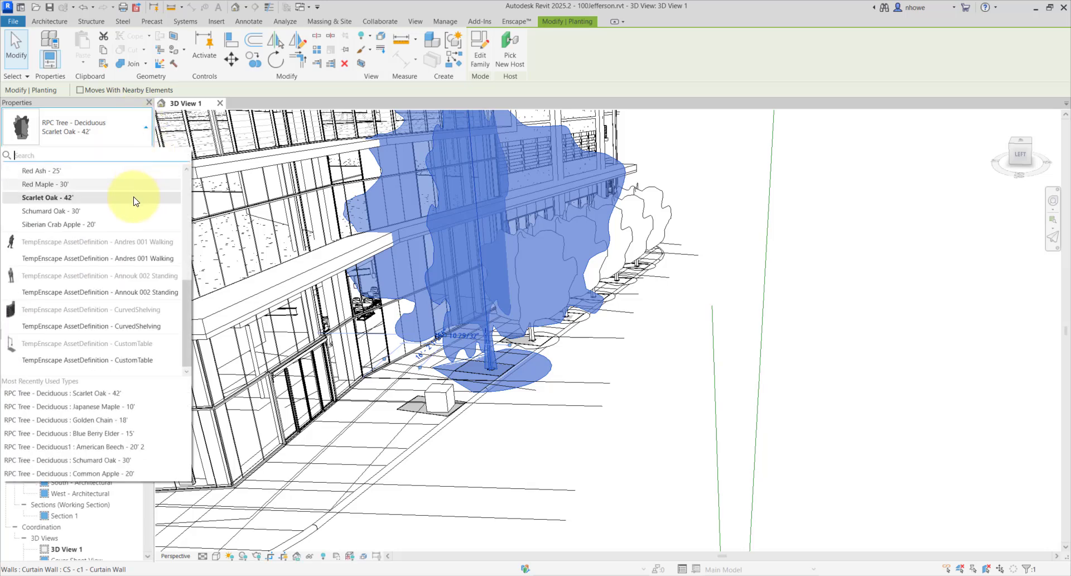
pyautogui.scroll(3, 132, 219)
pyautogui.click(79, 195)
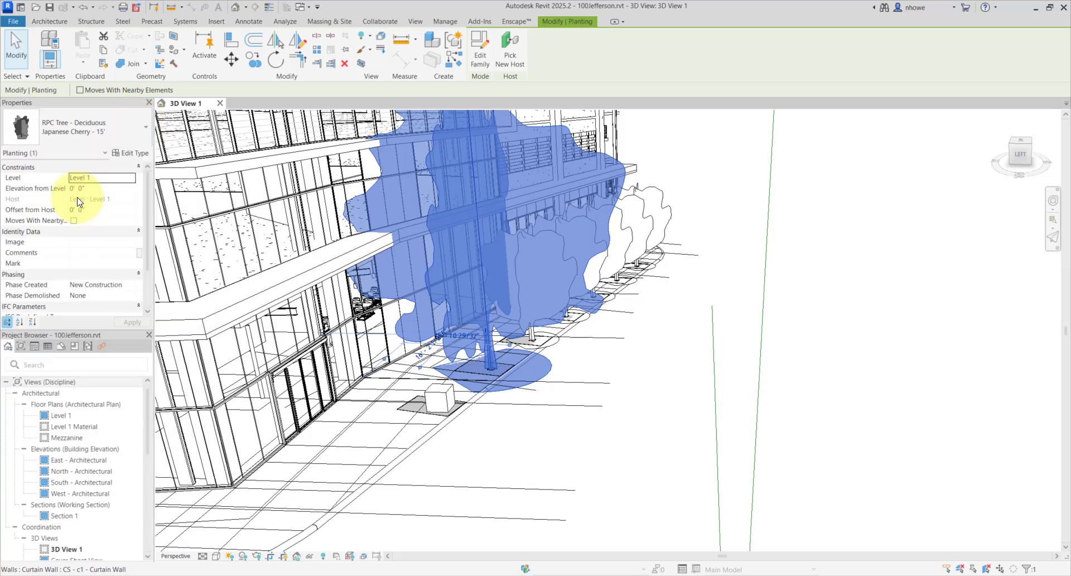
# Compare the family types of the box-shaped planting and the neighbouring full tree, and clear the selection
pyautogui.click(451, 396)
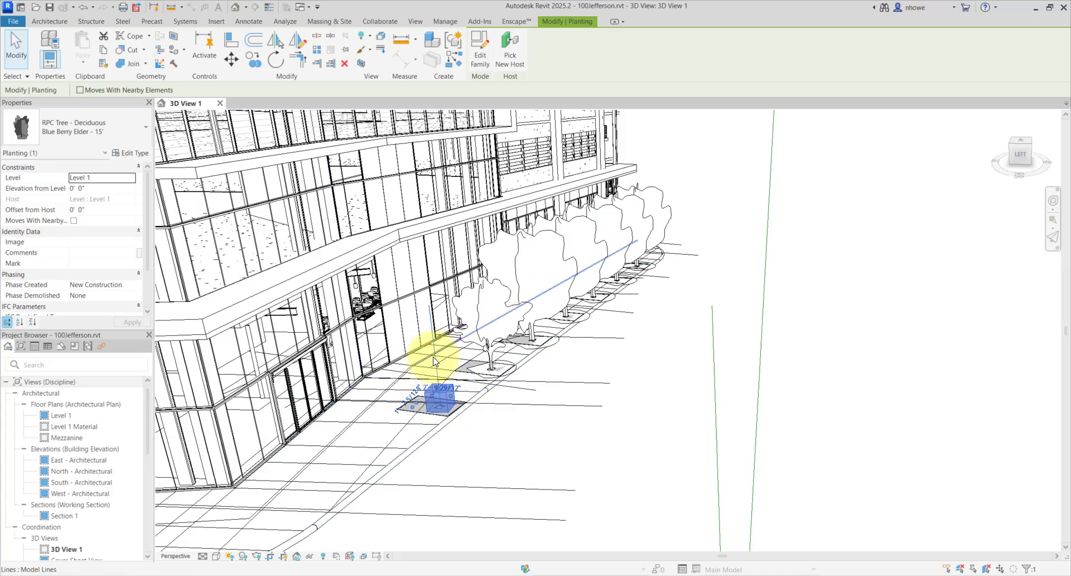
pyautogui.click(519, 278)
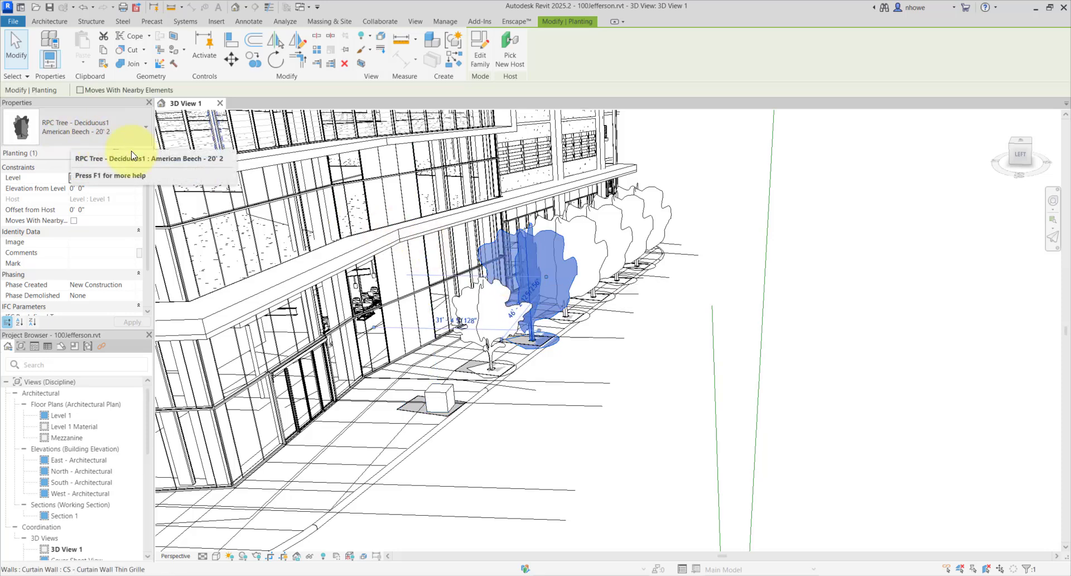
pyautogui.click(436, 397)
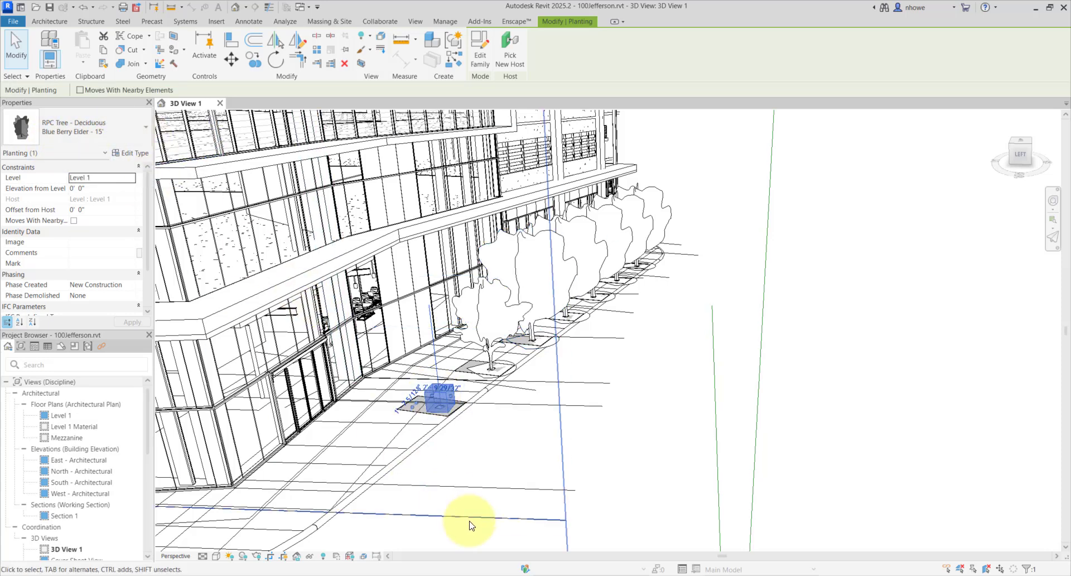
pyautogui.click(534, 456)
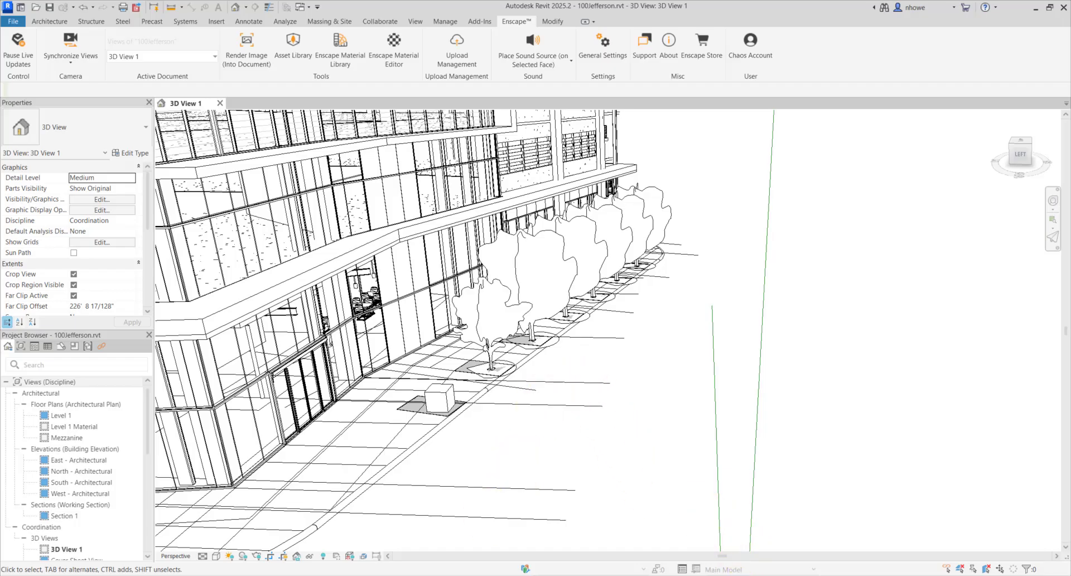
# Switch to the Enscape render and inspect the row of street trees and the empty planters along the facade
pyautogui.moveTo(825, 575); pyautogui.dragTo(366, 39)
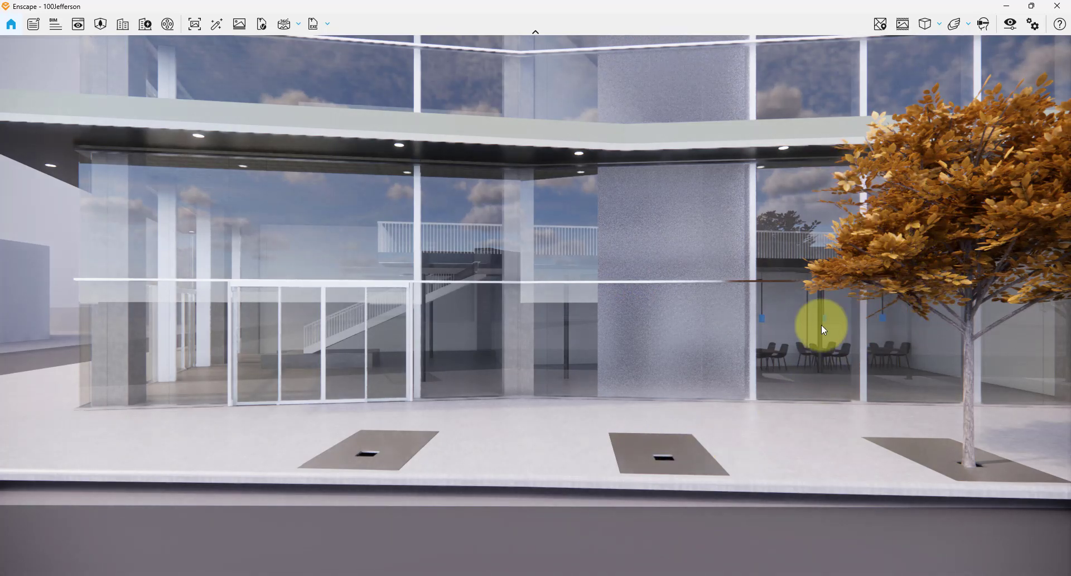
pyautogui.moveTo(536, 307); pyautogui.dragTo(953, 227, button='right')
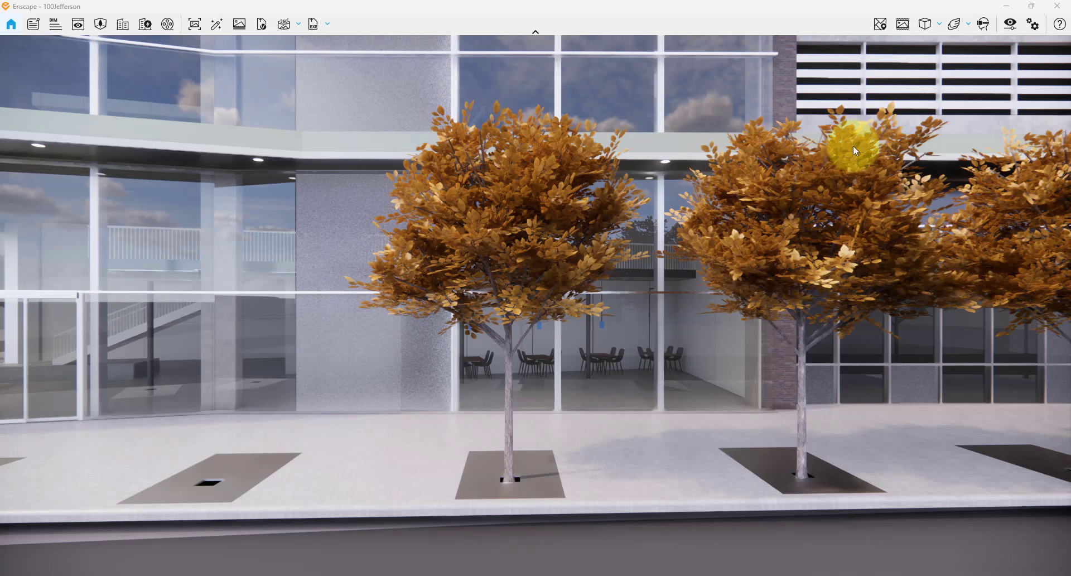
pyautogui.click(1008, 11)
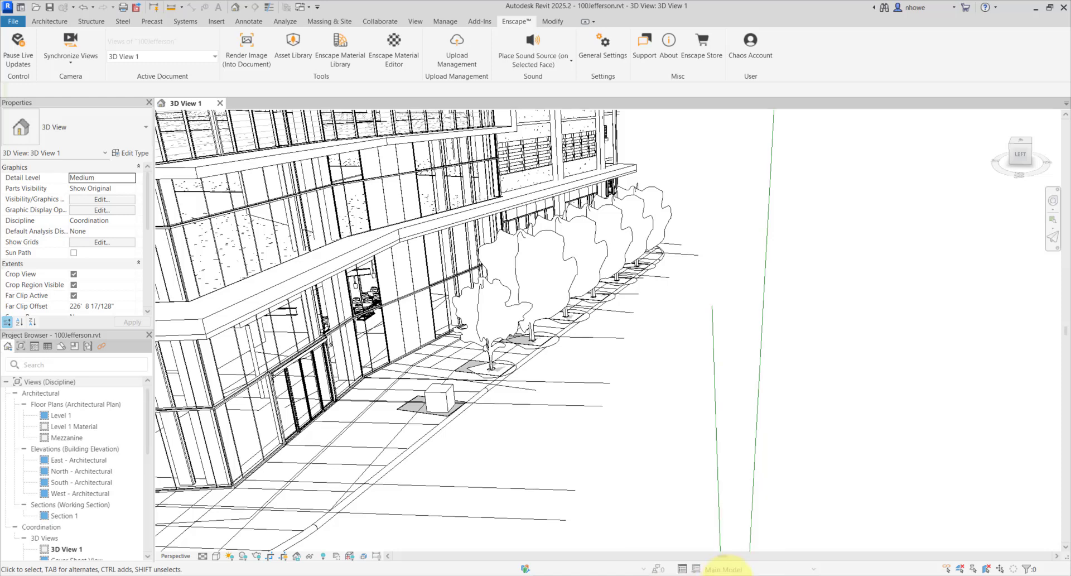
pyautogui.moveTo(726, 572)
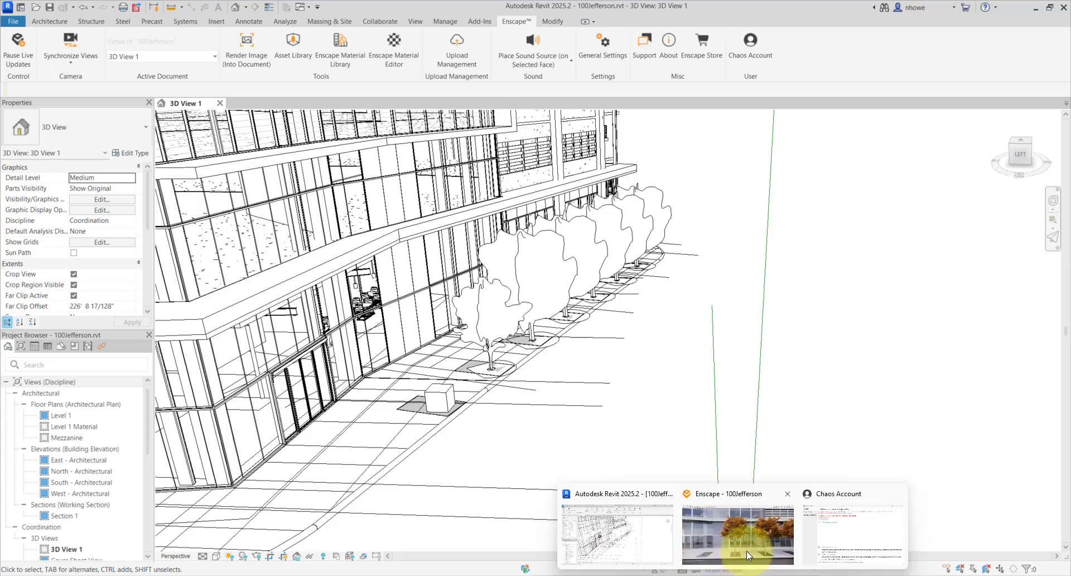
pyautogui.click(748, 544)
pyautogui.scroll(-8, 678, 414)
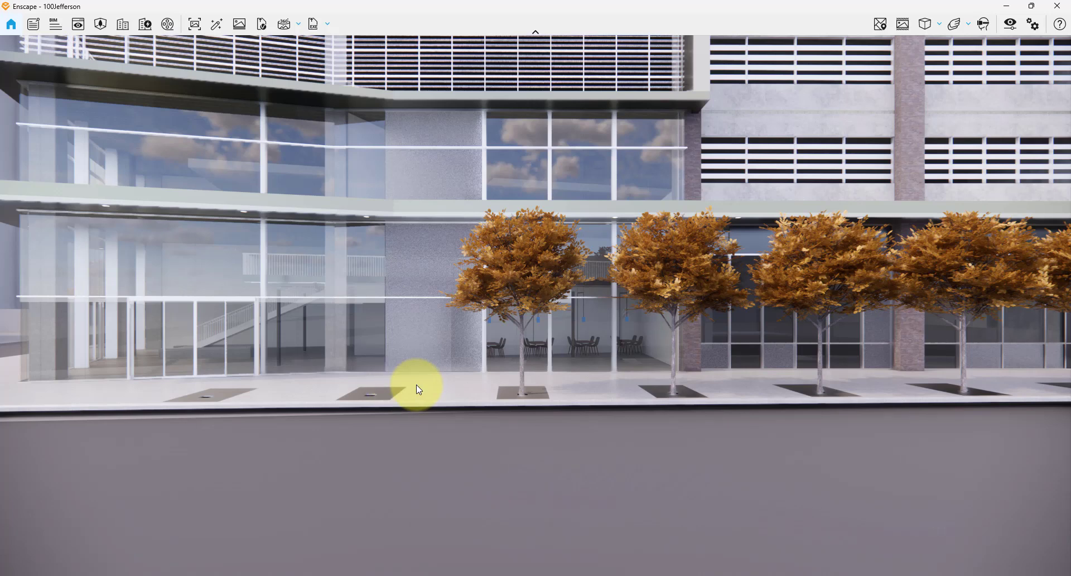
pyautogui.click(1007, 5)
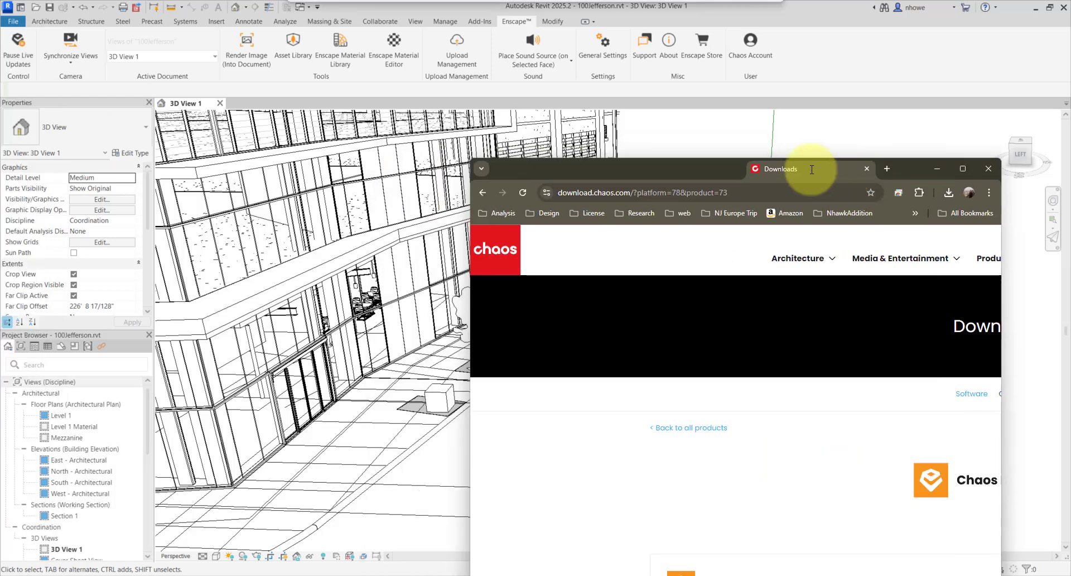
# Start downloading the Enscape 4.1.1.35 installer from the Chaos Downloads page and cancel the save
pyautogui.moveTo(813, 167); pyautogui.dragTo(559, 31)
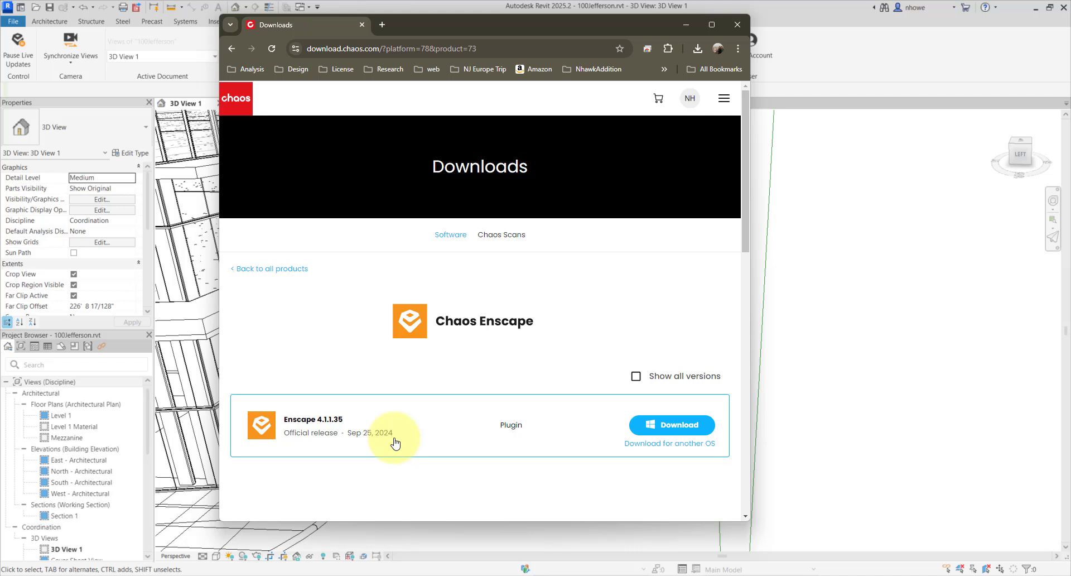
pyautogui.click(664, 426)
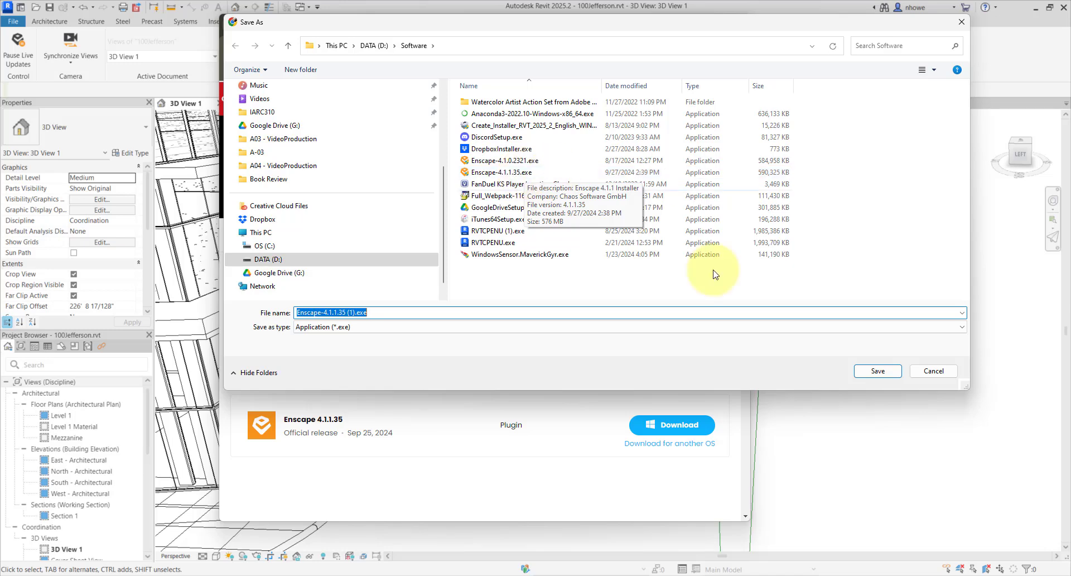
pyautogui.click(931, 371)
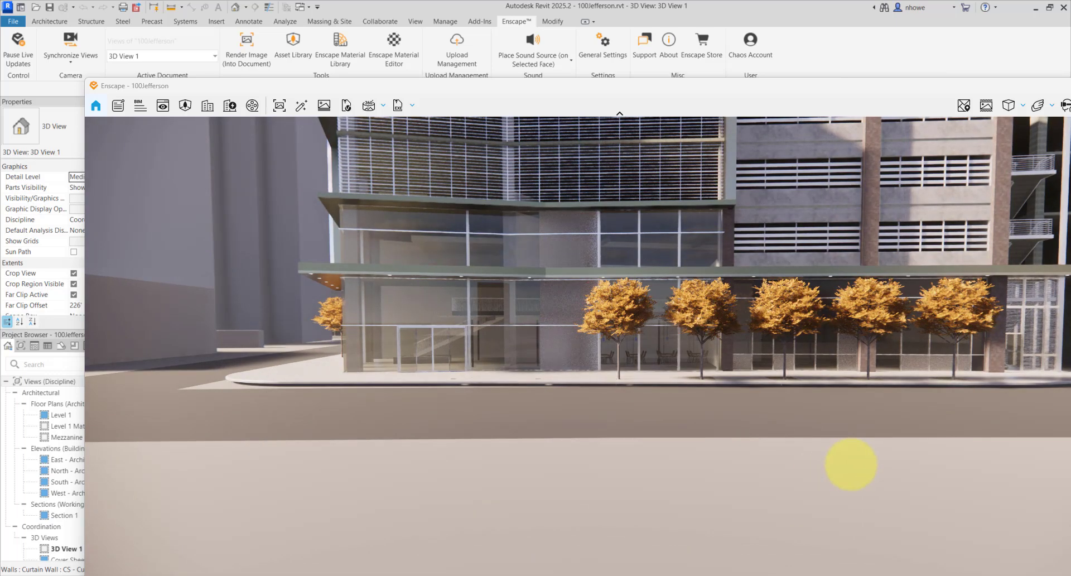
# Arrange the Enscape render and the Revit model side by side, with the building corner and its street trees in view
pyautogui.moveTo(553, 293); pyautogui.dragTo(840, 429, button='middle')
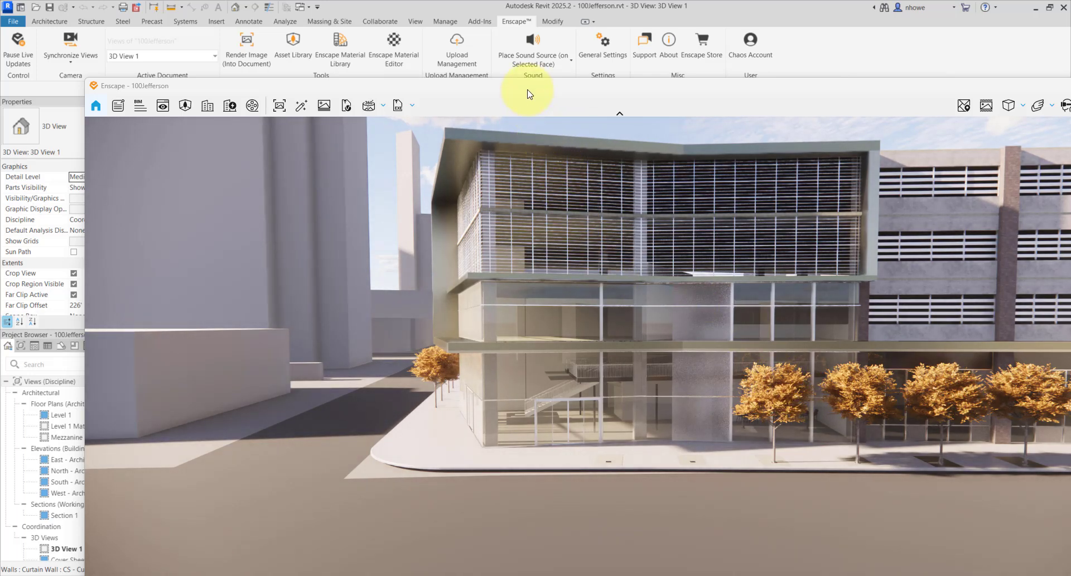
pyautogui.moveTo(529, 94); pyautogui.dragTo(1068, 137)
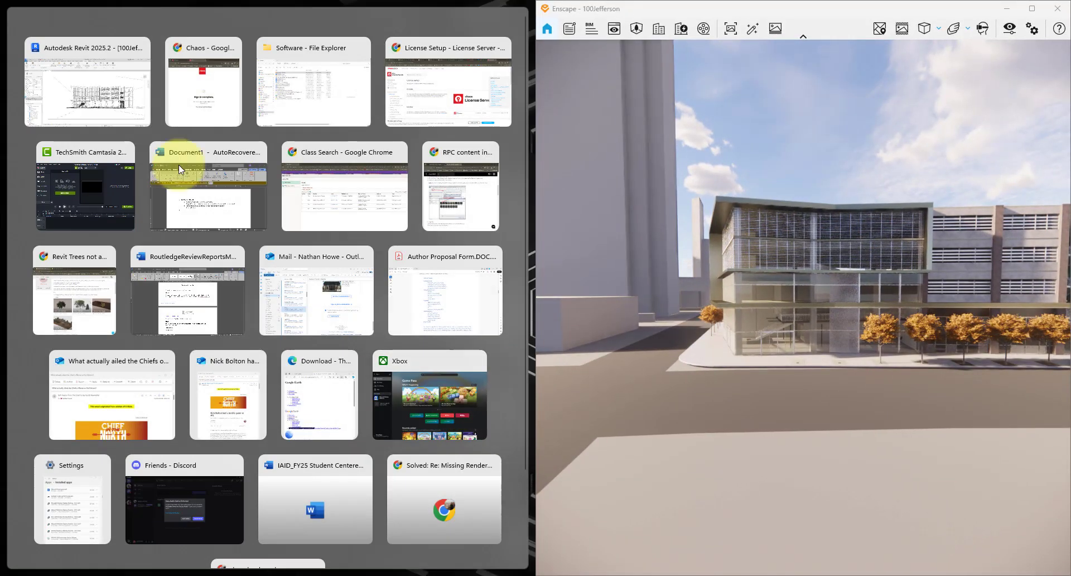
pyautogui.click(66, 89)
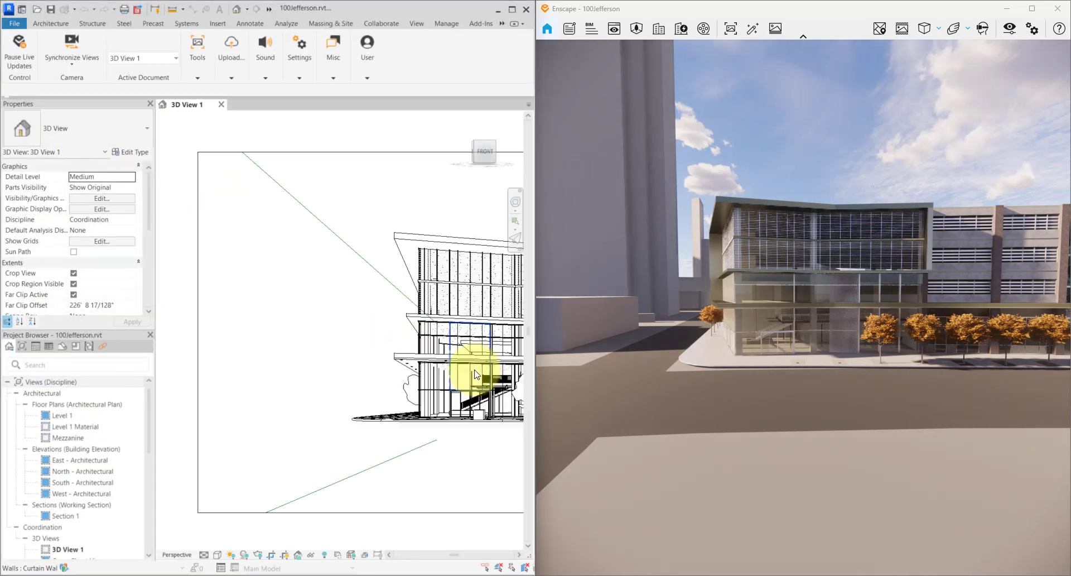
# Change the Japanese Cherry street tree to Siberian Crab Apple - 20' and examine the planters in the Enscape render
pyautogui.click(516, 401)
pyautogui.click(92, 133)
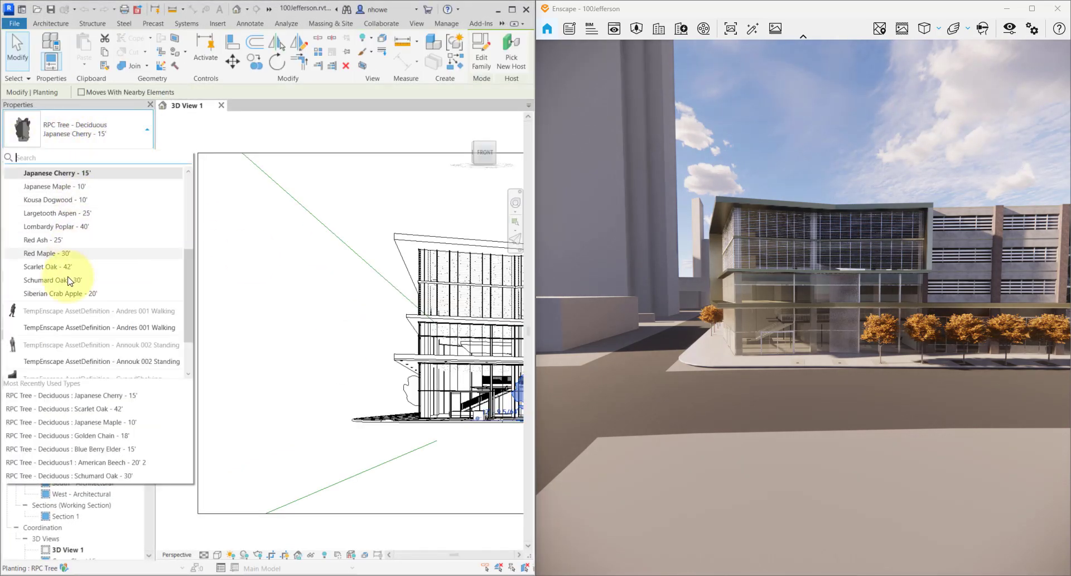
pyautogui.click(76, 294)
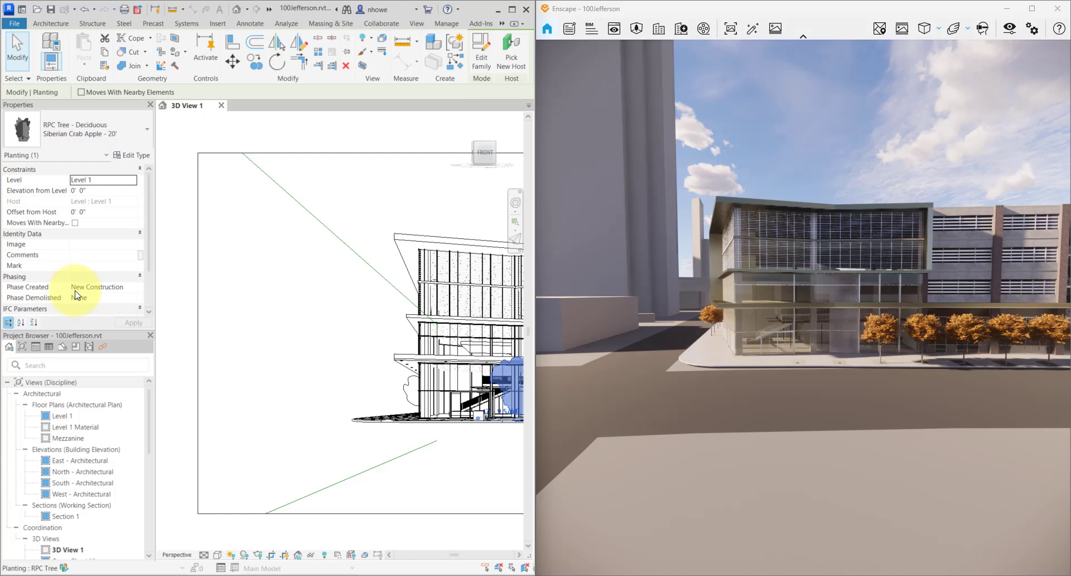
pyautogui.click(664, 400)
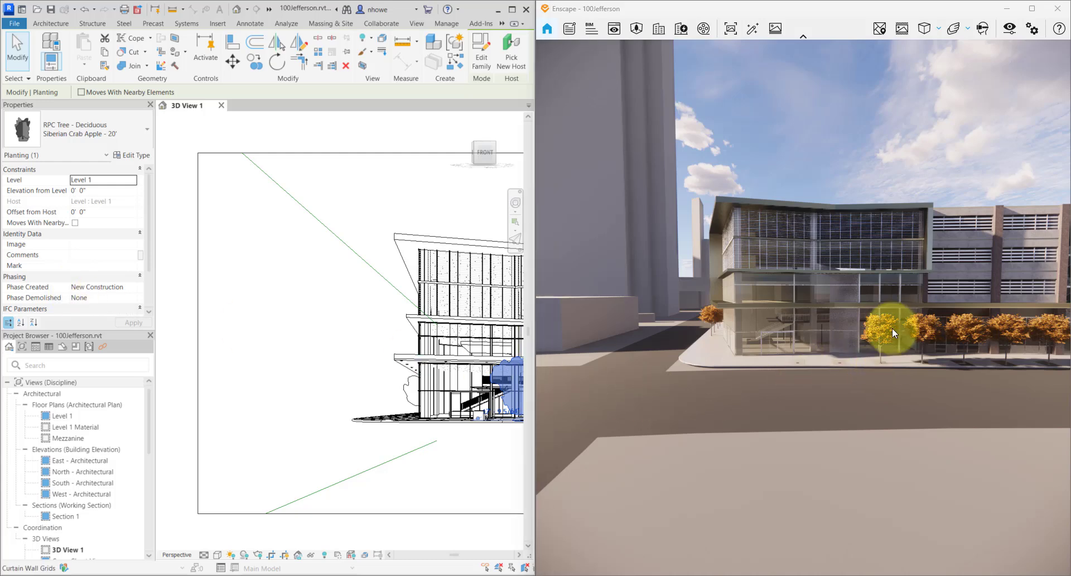
pyautogui.moveTo(798, 338); pyautogui.dragTo(770, 370, button='right')
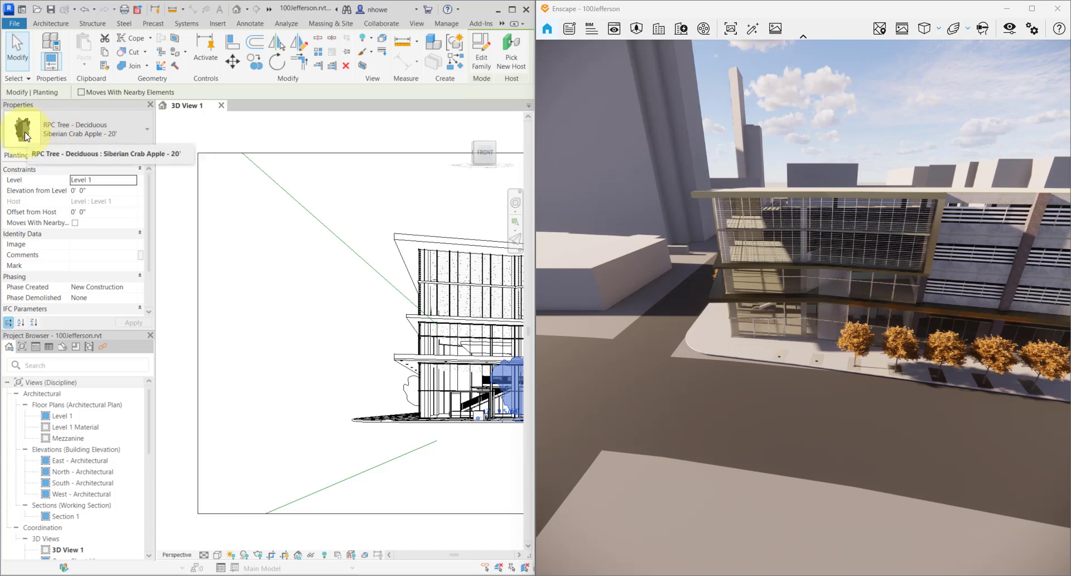
# Check the selected tree type's preview and the visual style options available for 3D View 1
pyautogui.moveTo(26, 136)
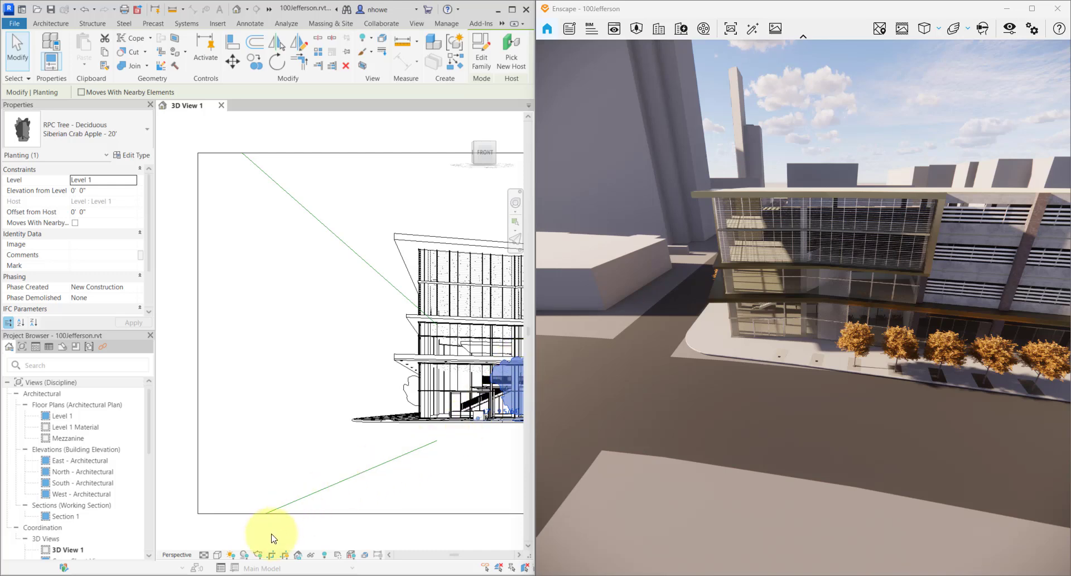
pyautogui.click(217, 555)
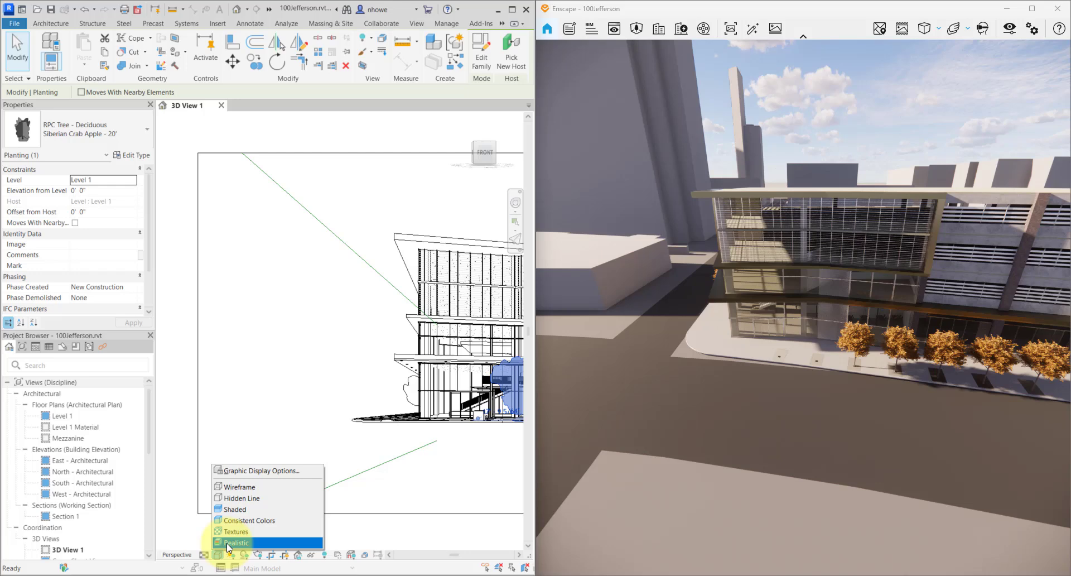
pyautogui.click(330, 383)
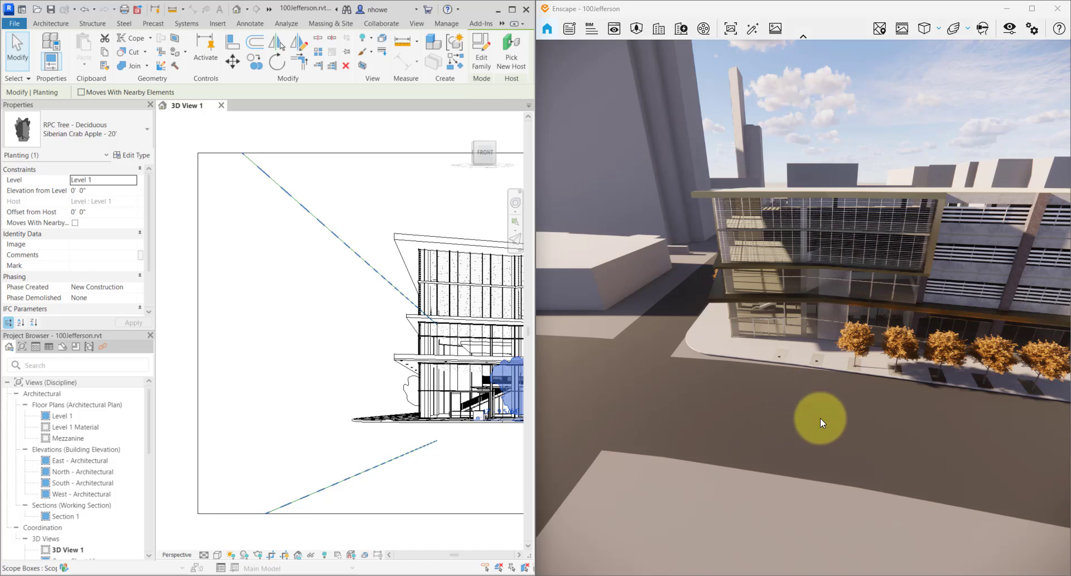
# Check the Material Selection and Replace ArchVision Content export options for Revit in Enscape's General Settings, and close the dialog
pyautogui.click(338, 419)
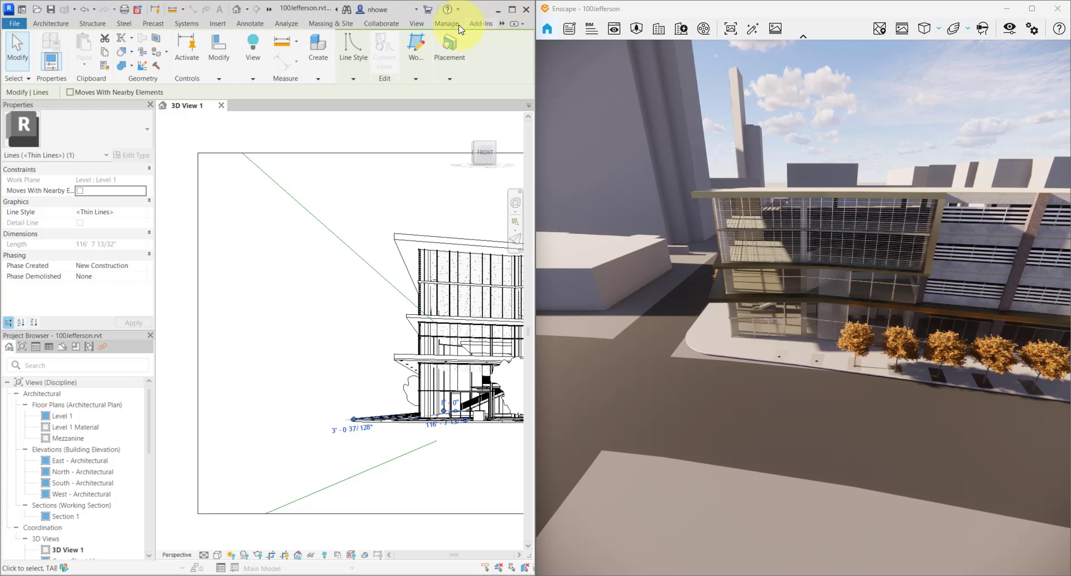
pyautogui.click(501, 25)
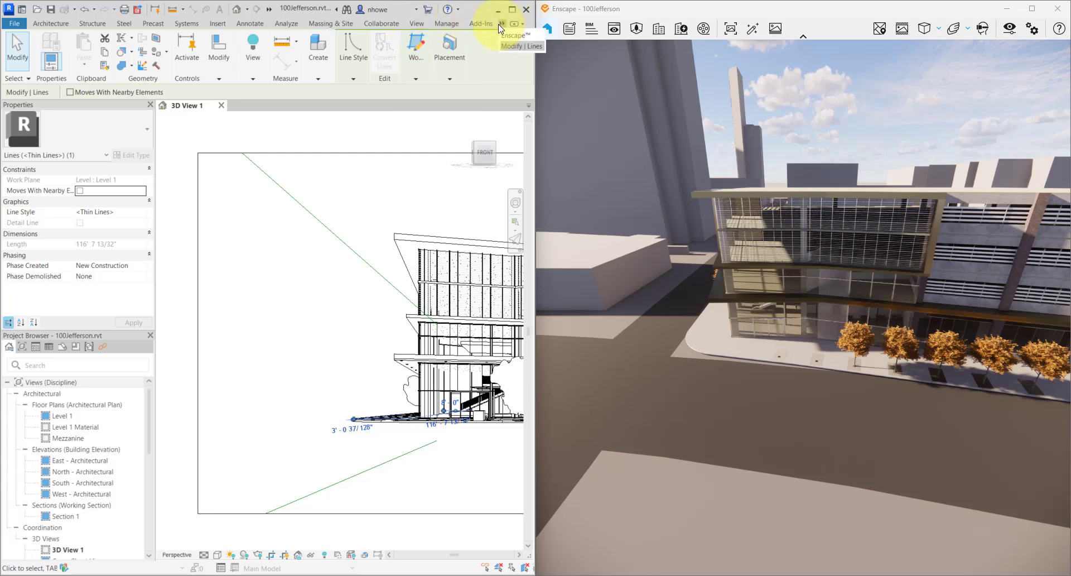
pyautogui.click(504, 35)
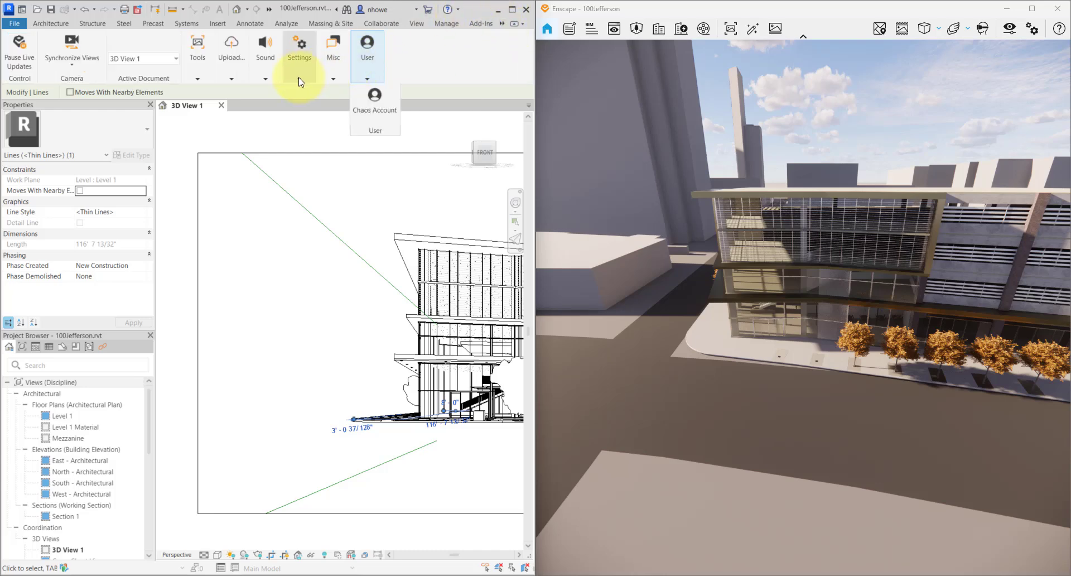
pyautogui.moveTo(301, 75)
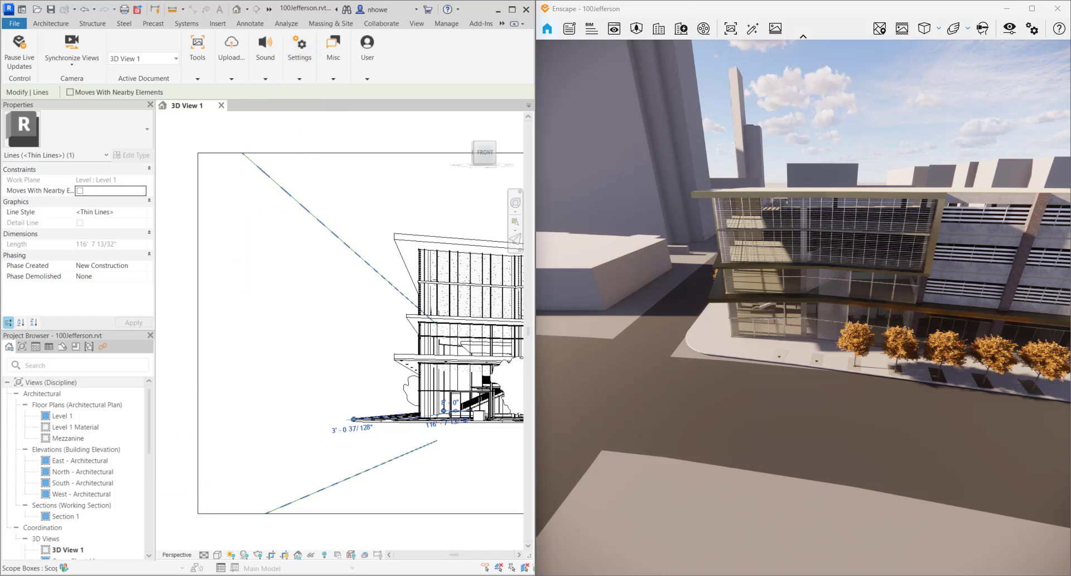
pyautogui.moveTo(77, 574); pyautogui.dragTo(103, 136)
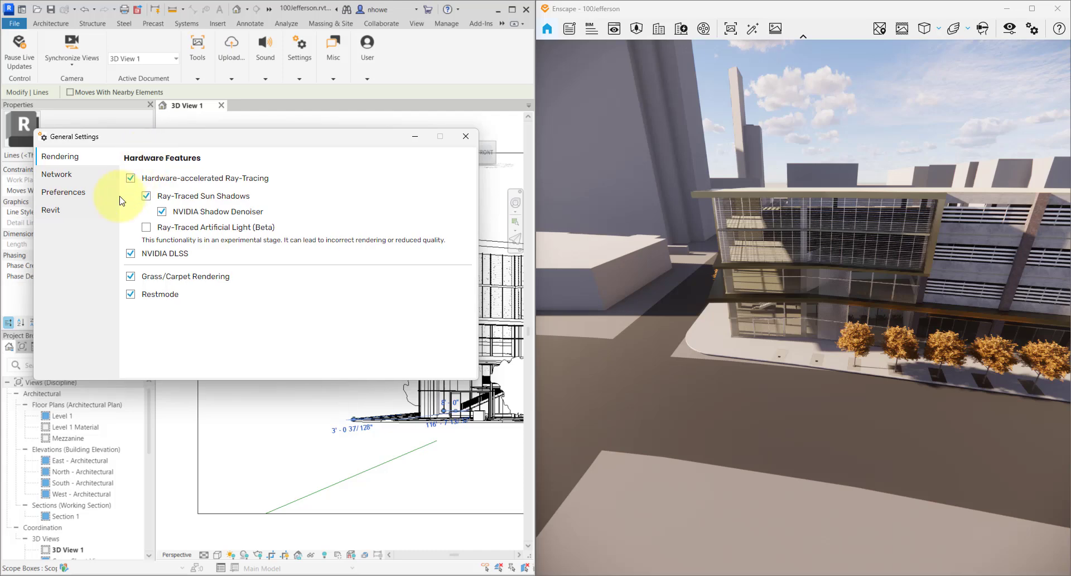
pyautogui.click(50, 209)
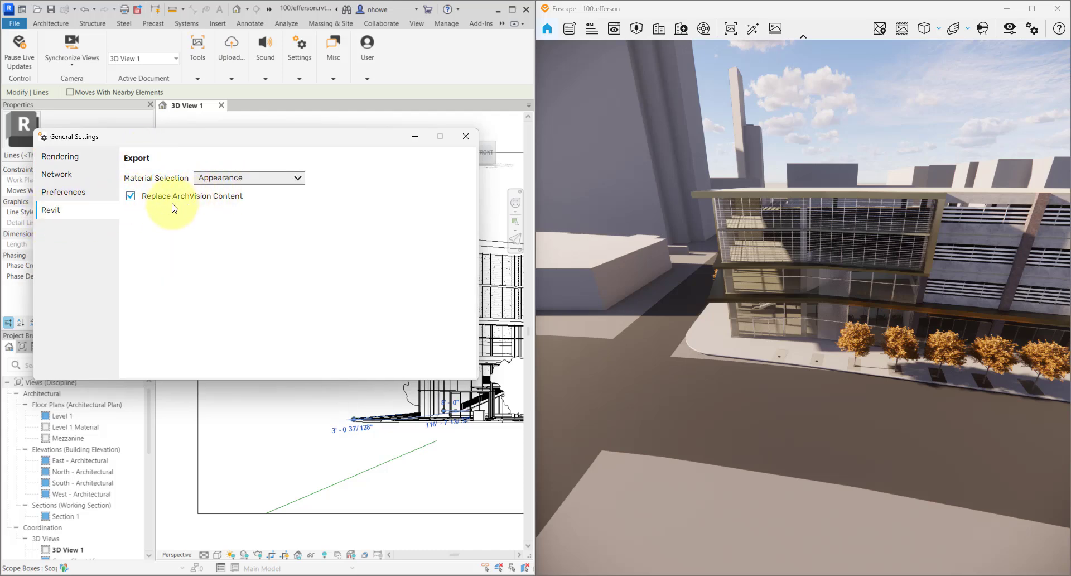
pyautogui.moveTo(227, 202)
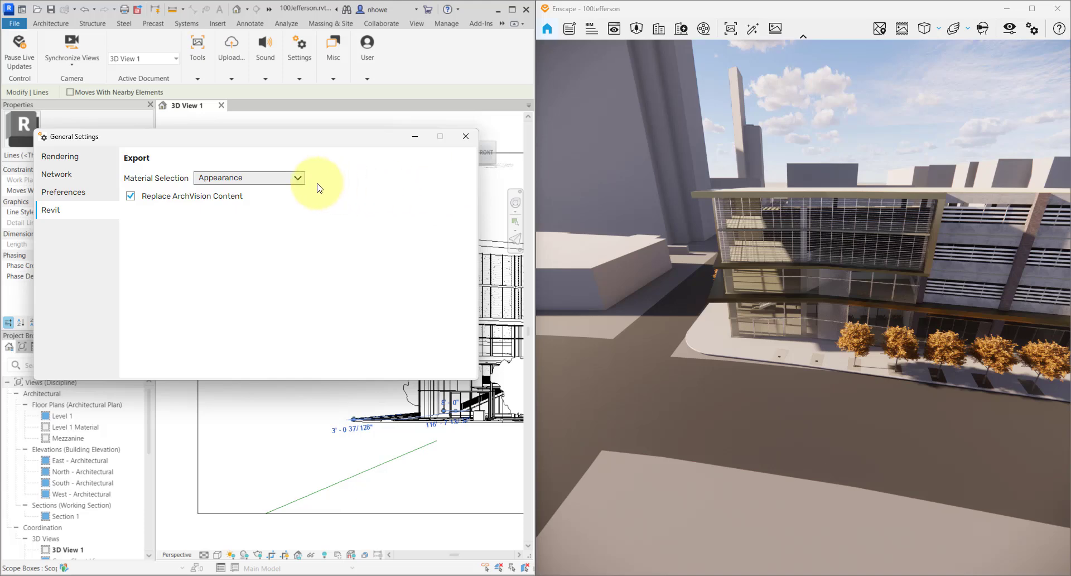
pyautogui.click(297, 177)
pyautogui.click(352, 194)
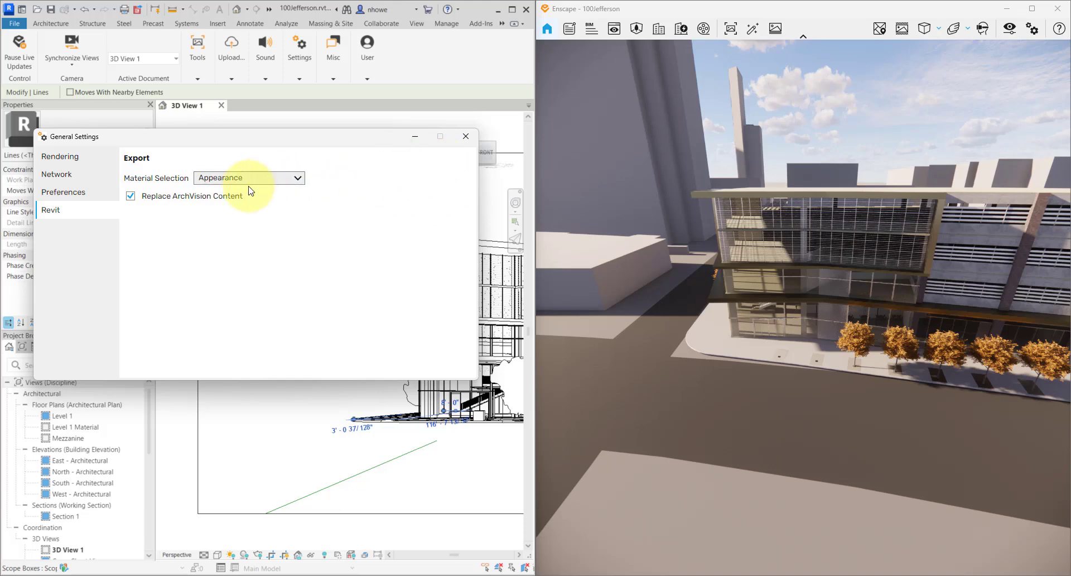
pyautogui.click(466, 136)
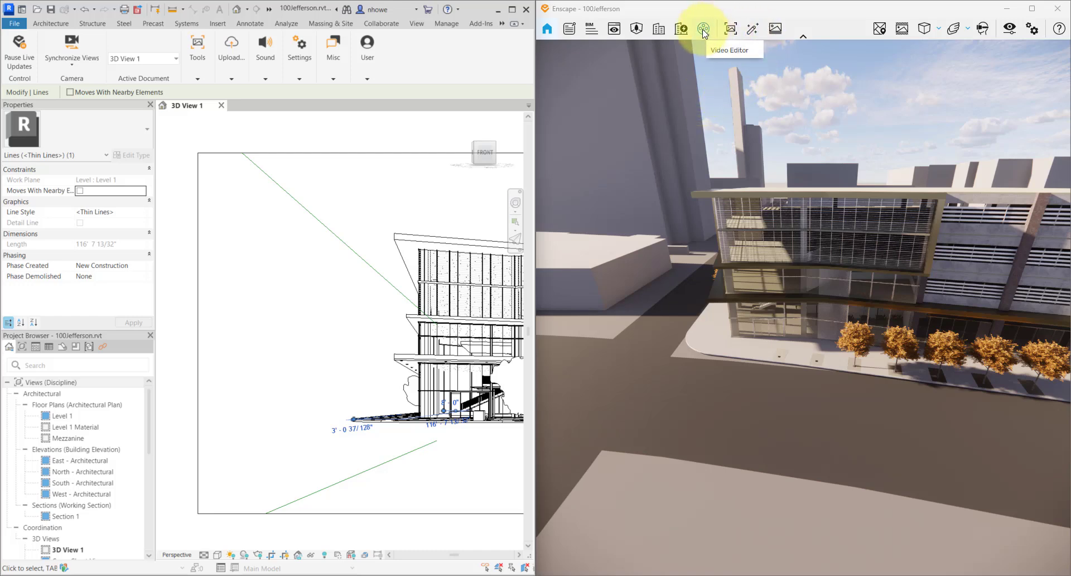
# Open the Enscape Asset Library and browse the assets in the Vegetation category
pyautogui.click(202, 70)
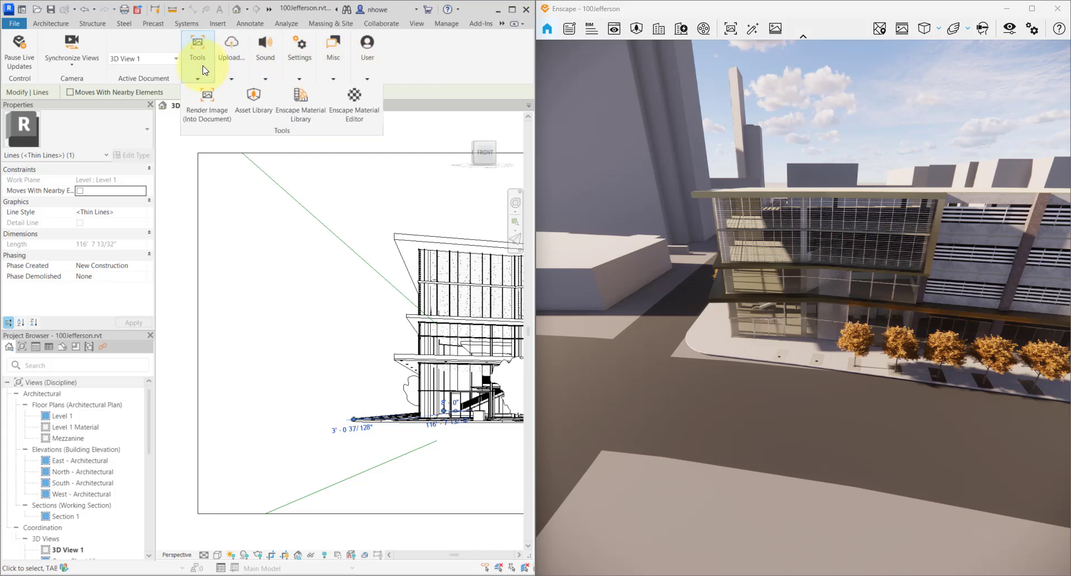
pyautogui.click(255, 102)
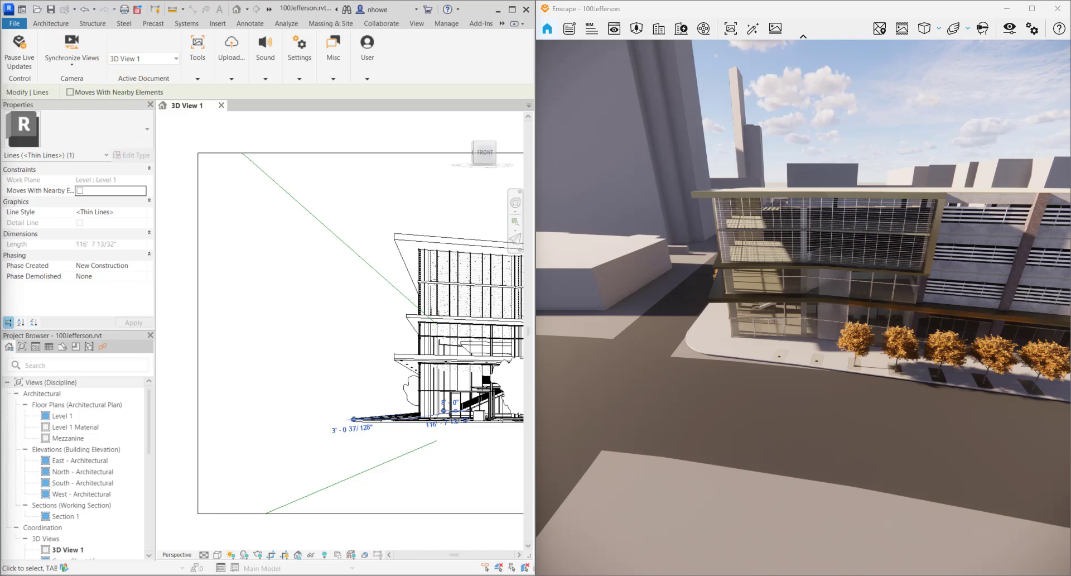
pyautogui.moveTo(0, 109); pyautogui.dragTo(380, 16)
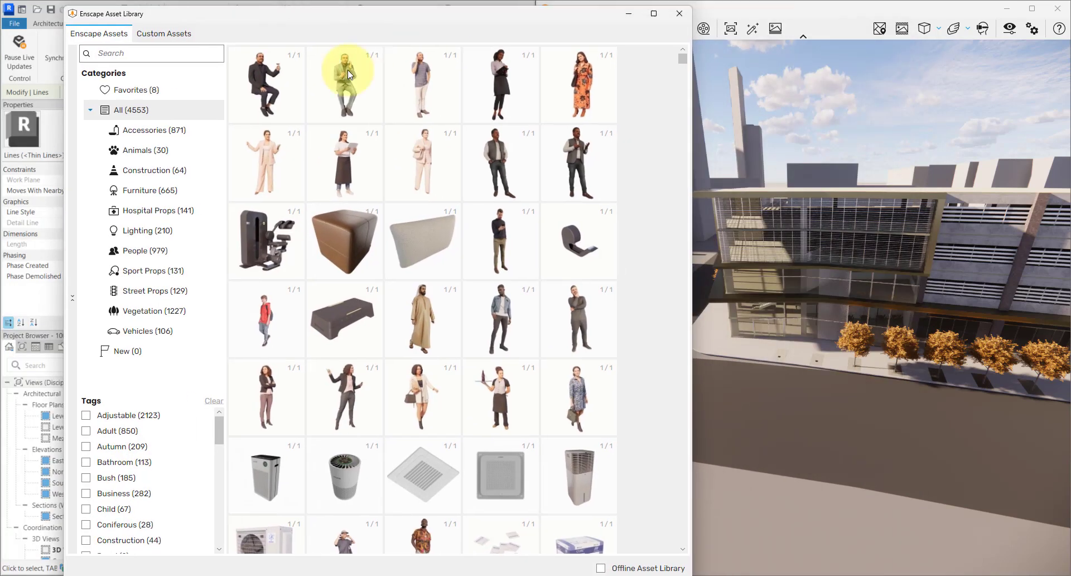
pyautogui.click(151, 311)
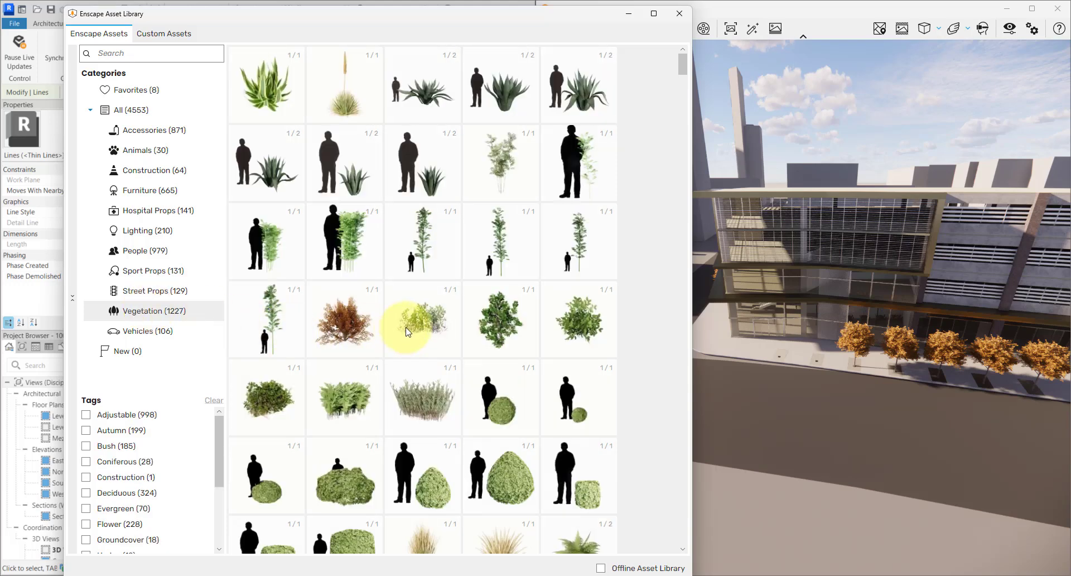
pyautogui.scroll(-5, 413, 326)
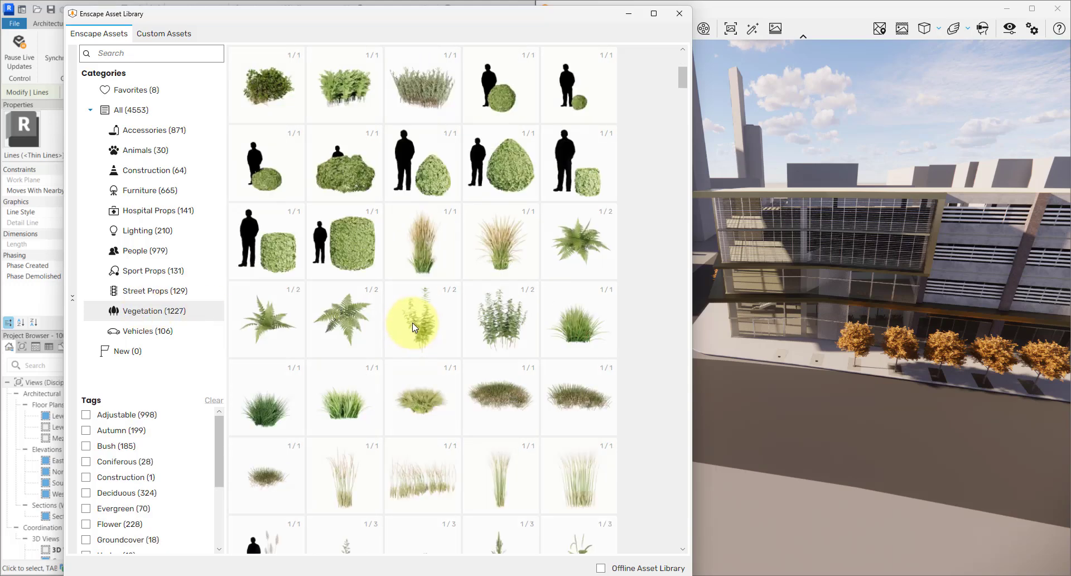
pyautogui.scroll(-5, 412, 323)
pyautogui.scroll(-10, 413, 323)
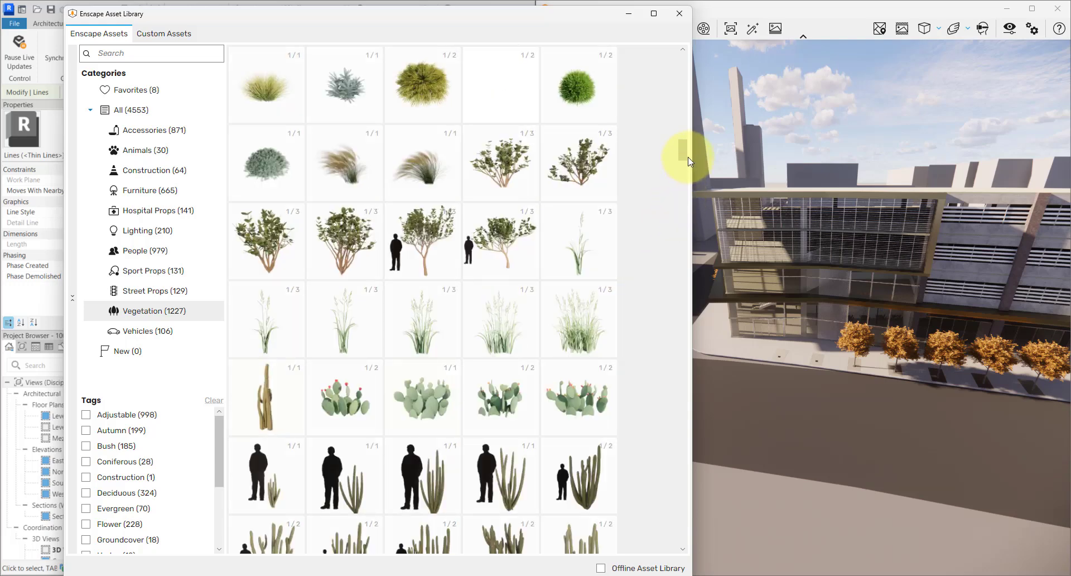
# Search the vegetation assets for "tree" and examine the Deciduous Tree 055: Maple and its variants
pyautogui.scroll(-5, 258, 104)
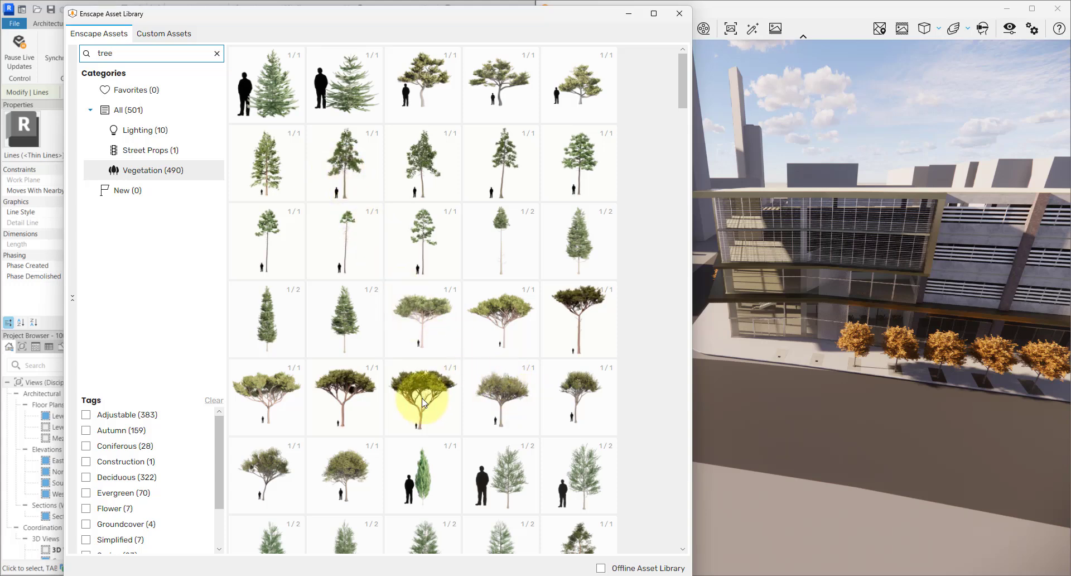
pyautogui.scroll(-1, 439, 427)
pyautogui.scroll(-3, 439, 427)
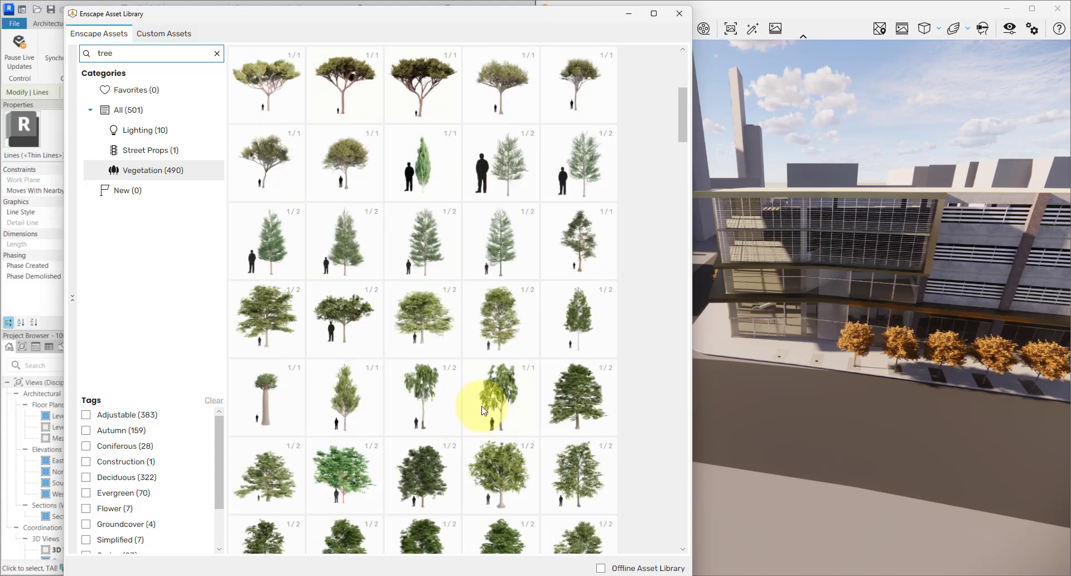
pyautogui.scroll(-2, 487, 413)
pyautogui.scroll(-4, 483, 413)
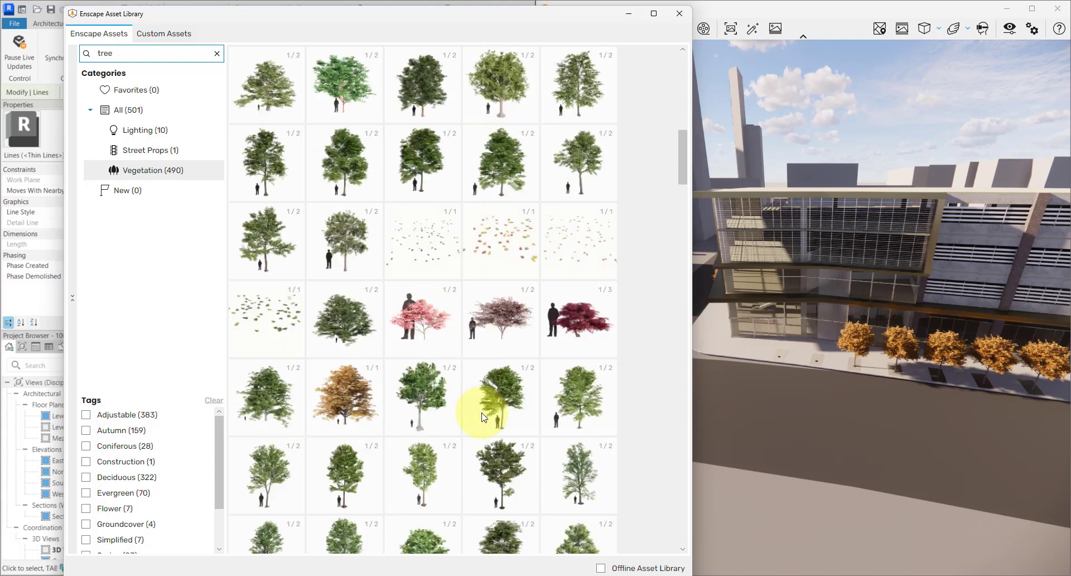
pyautogui.scroll(-1, 484, 417)
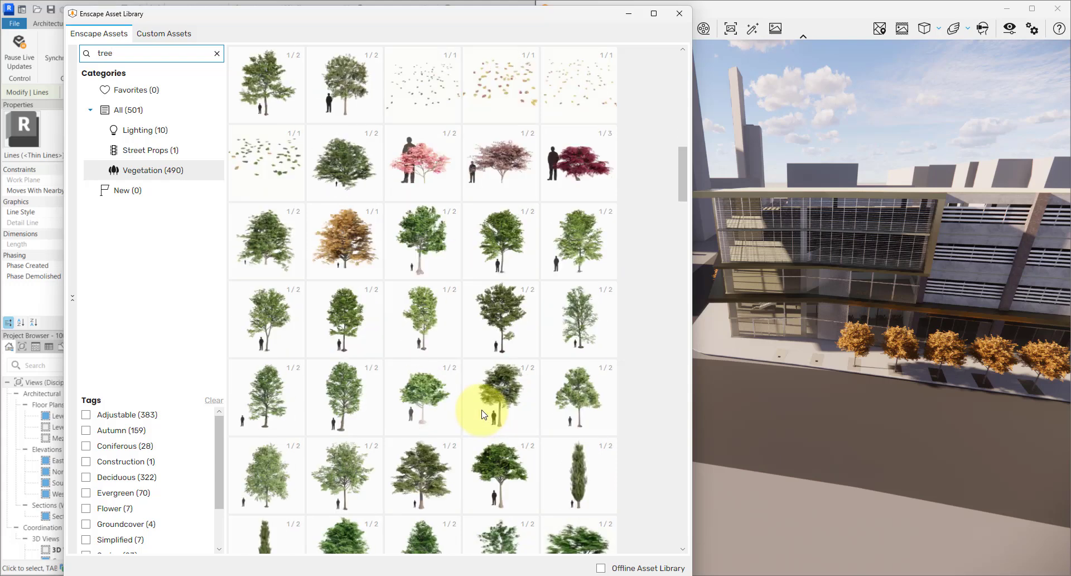
pyautogui.moveTo(424, 398)
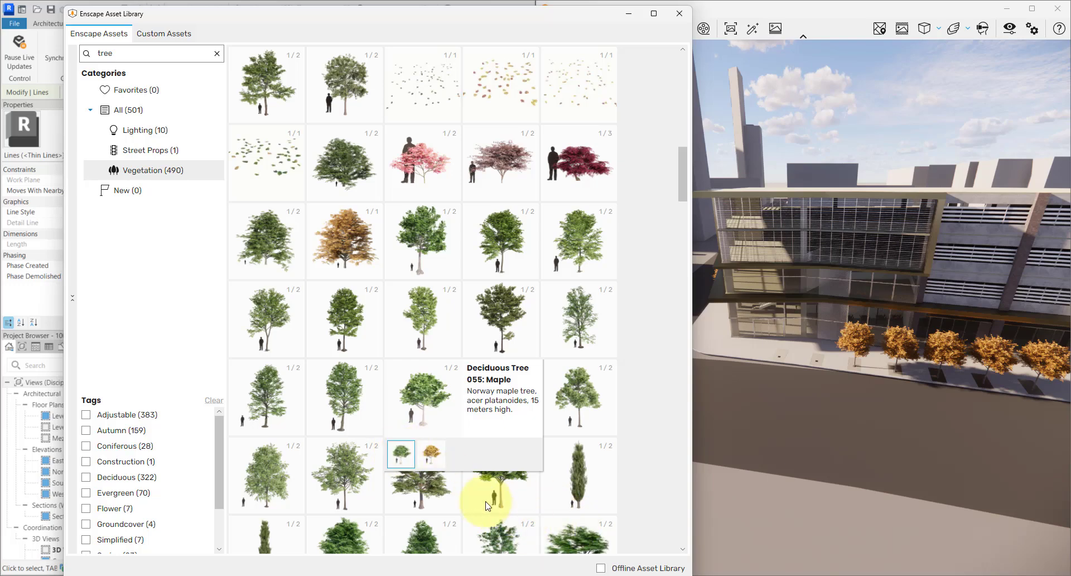
pyautogui.click(400, 455)
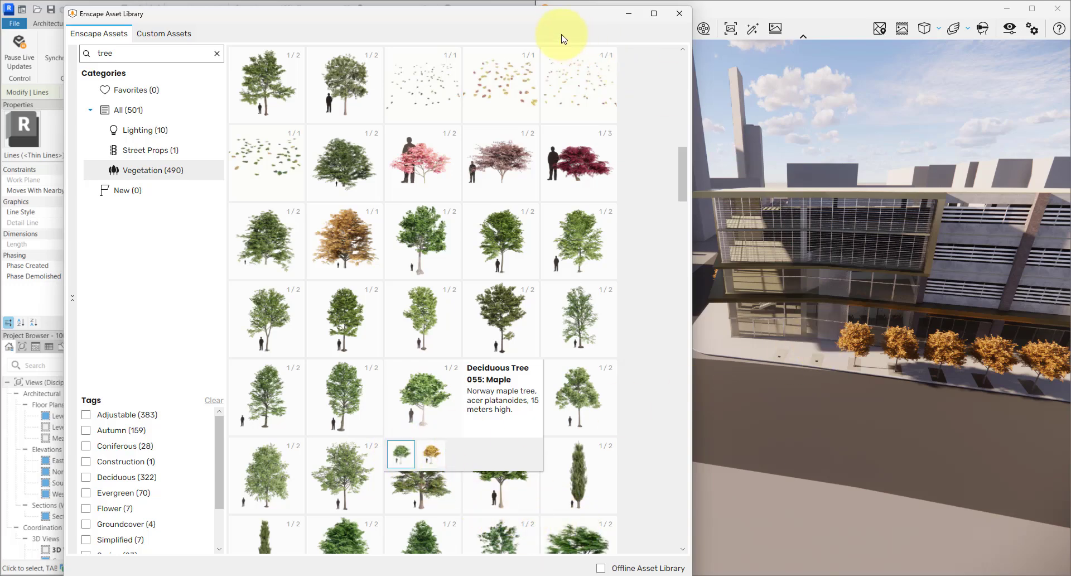
# Arrange the asset library beside the Revit view and place one Deciduous Tree 030 Elm in front of the building in 3D View 1
pyautogui.moveTo(527, 14); pyautogui.dragTo(1068, 25)
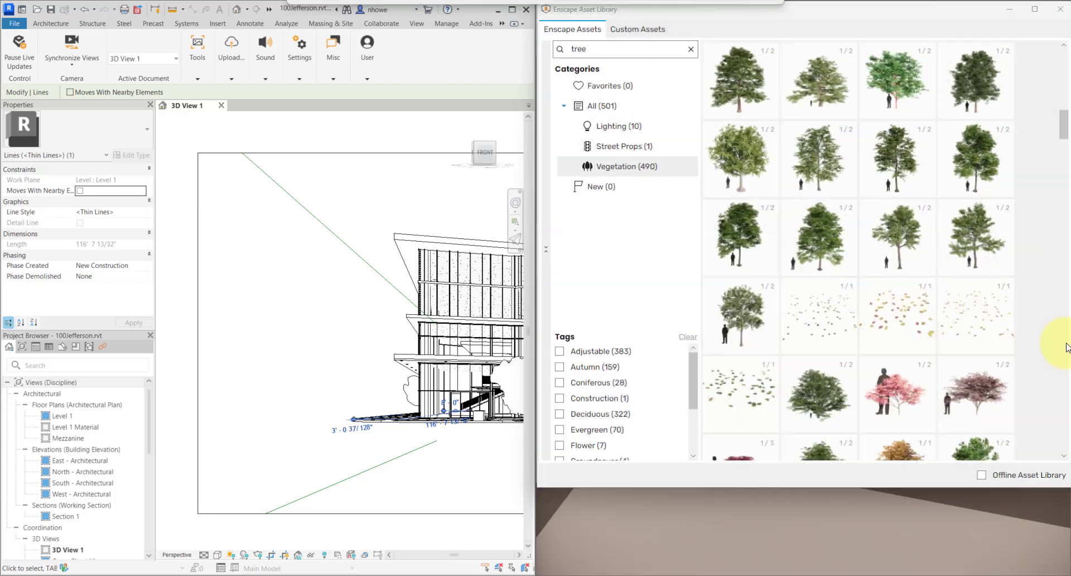
pyautogui.scroll(-2, 892, 327)
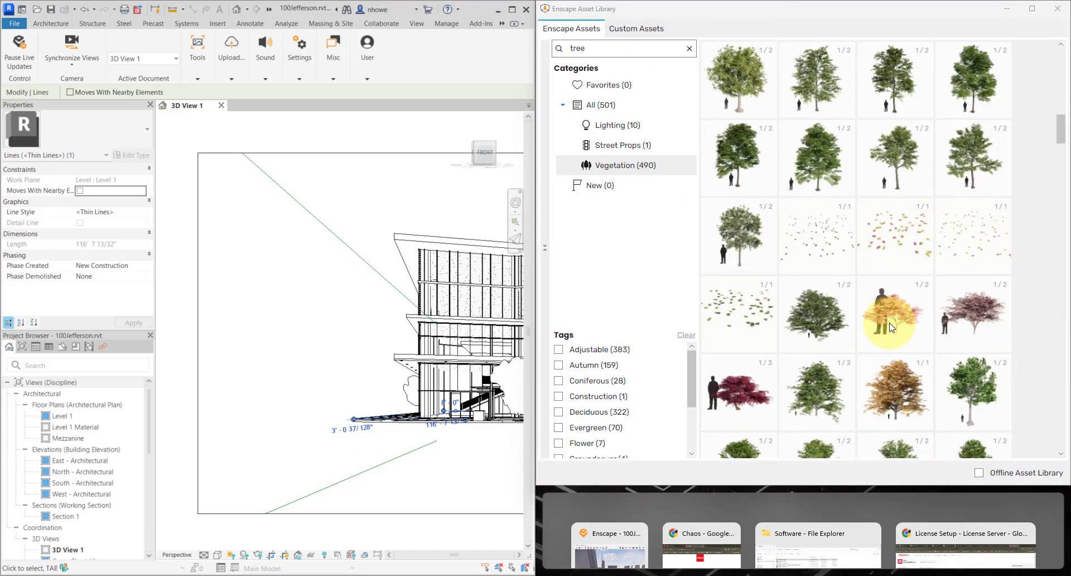
pyautogui.scroll(-2, 804, 267)
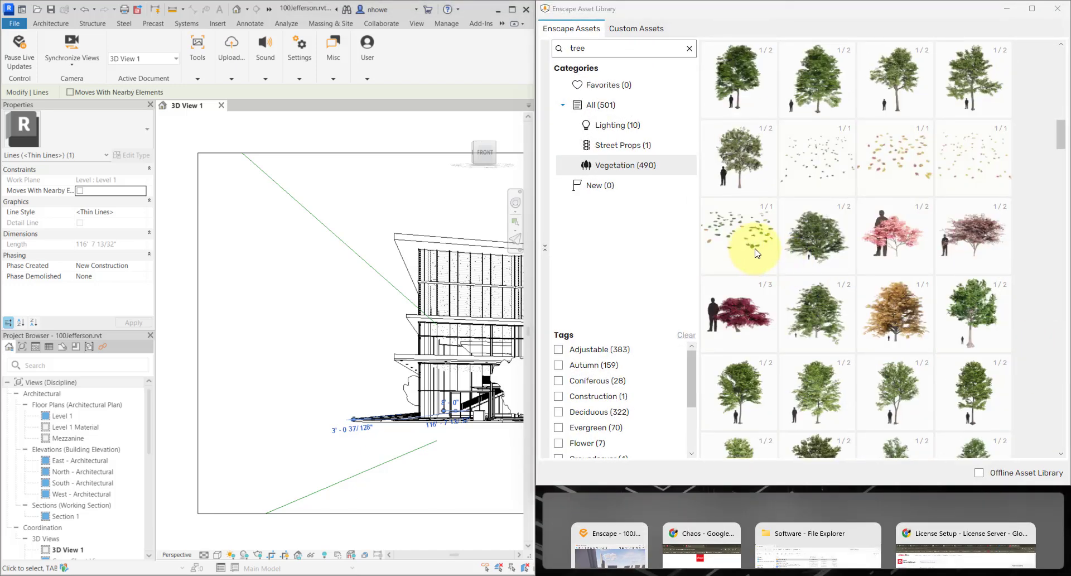
pyautogui.click(745, 169)
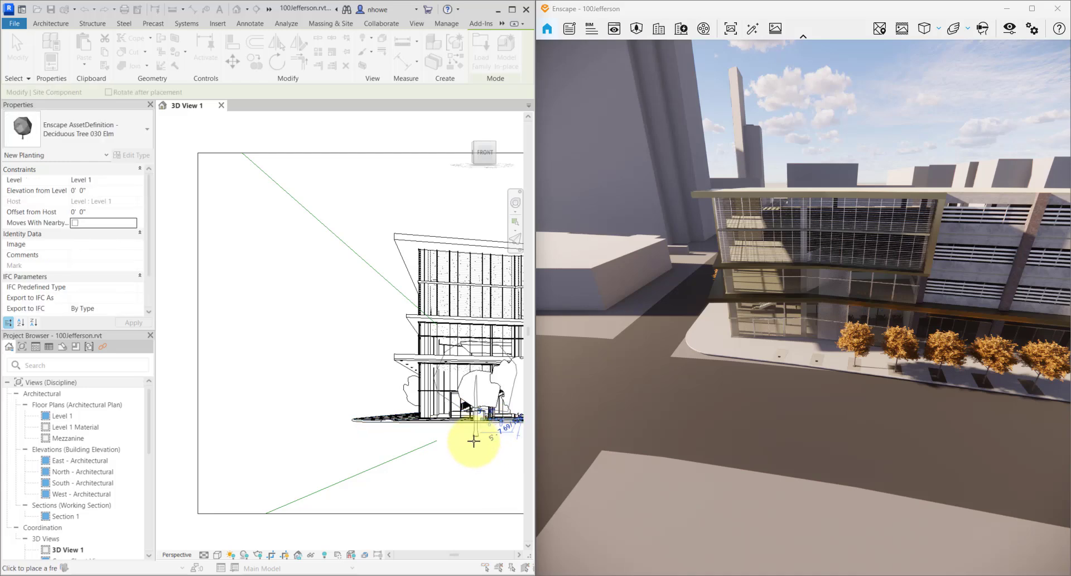
pyautogui.moveTo(478, 436); pyautogui.dragTo(308, 498, button='middle')
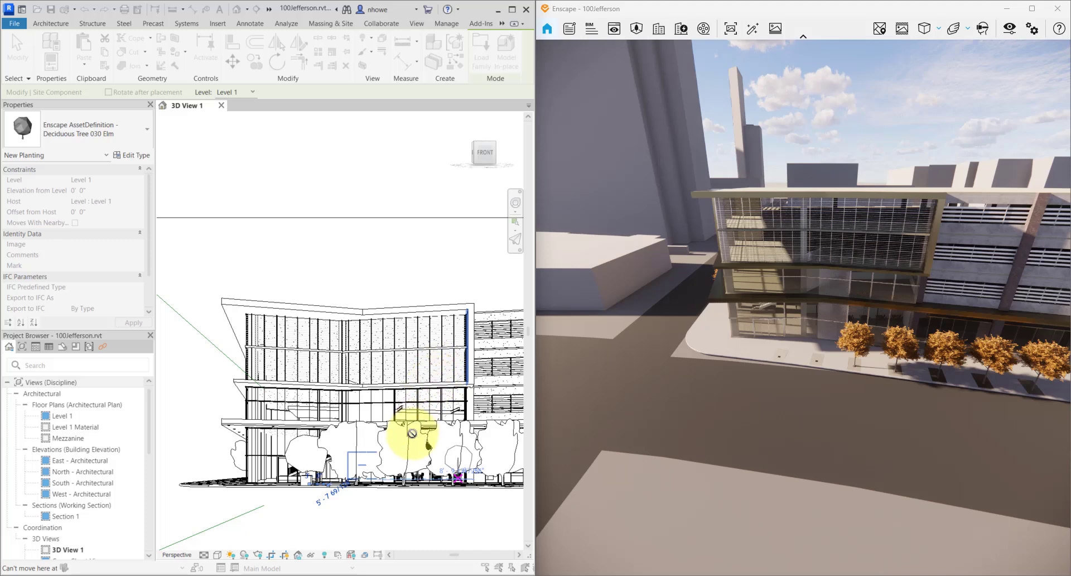
pyautogui.press('Escape')
pyautogui.press('Escape')
# Open the Level 1 floor plan and move the placed elm onto the first street tree in the sidewalk row
pyautogui.scroll(5, 316, 470)
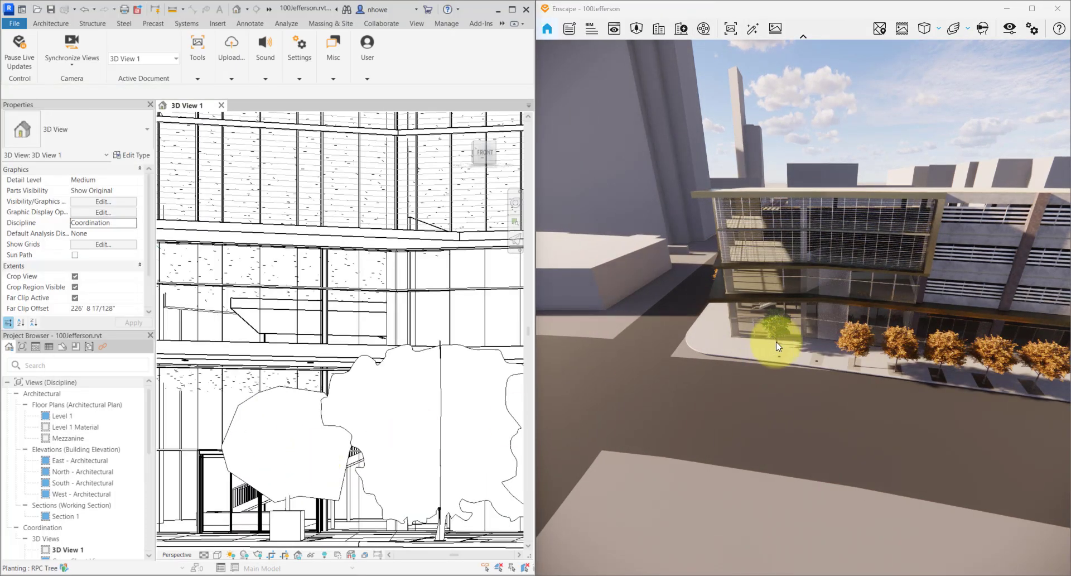
pyautogui.doubleClick(60, 417)
pyautogui.scroll(10, 294, 409)
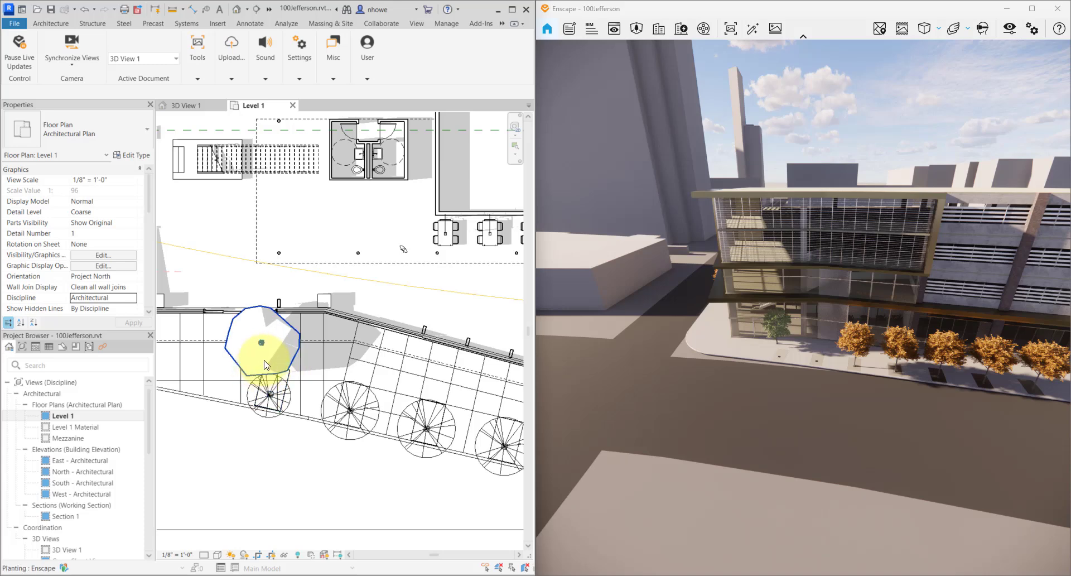
pyautogui.click(265, 364)
pyautogui.moveTo(264, 364); pyautogui.dragTo(281, 385)
pyautogui.scroll(2, 293, 403)
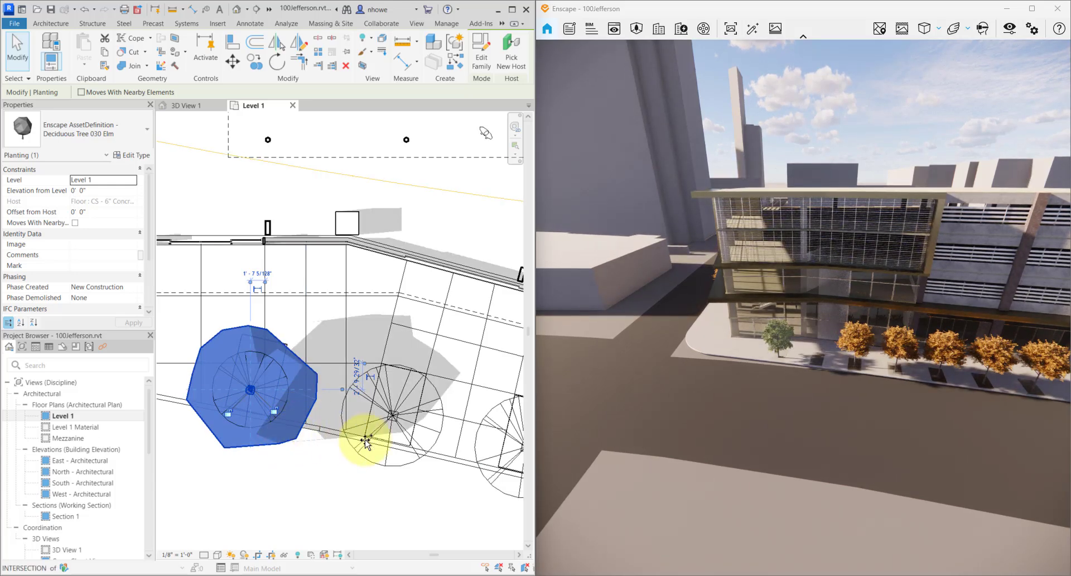
# Copy the elm onto the second, third and fourth street trees along the sidewalk
pyautogui.moveTo(366, 441); pyautogui.dragTo(426, 469)
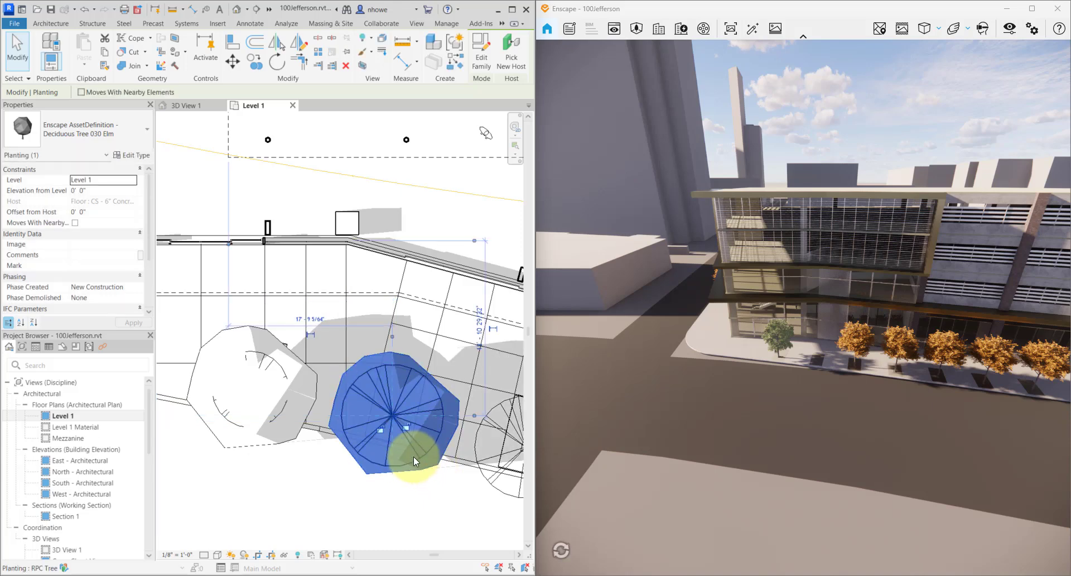
pyautogui.scroll(-1, 413, 457)
pyautogui.scroll(1, 414, 447)
pyautogui.moveTo(413, 446); pyautogui.dragTo(175, 371, button='middle')
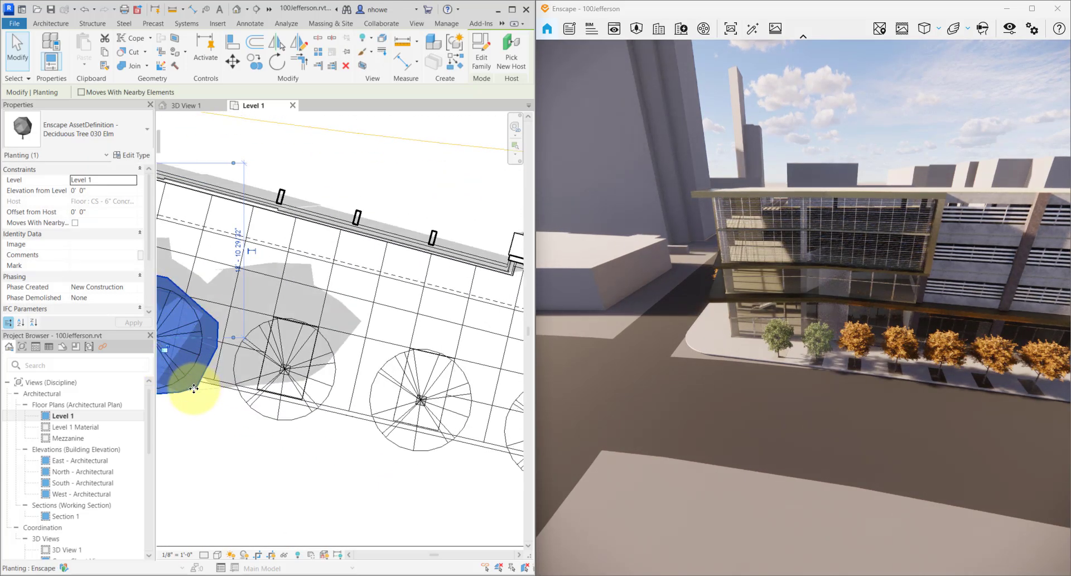
pyautogui.moveTo(194, 388); pyautogui.dragTo(313, 410)
pyautogui.click(328, 415)
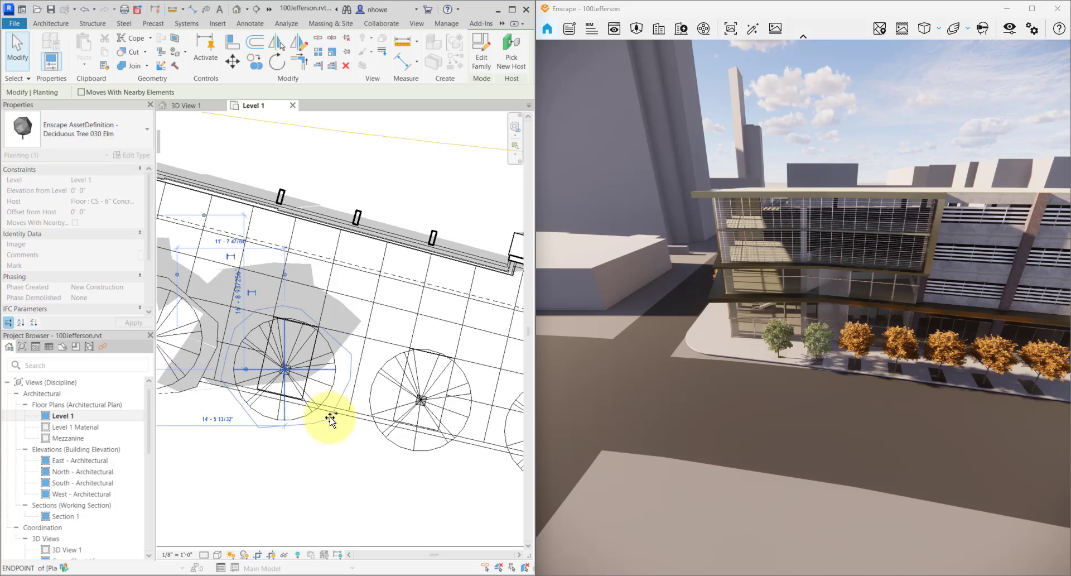
pyautogui.keyDown('ctrl'); pyautogui.moveTo(331, 415); pyautogui.dragTo(453, 438); pyautogui.keyUp('ctrl')
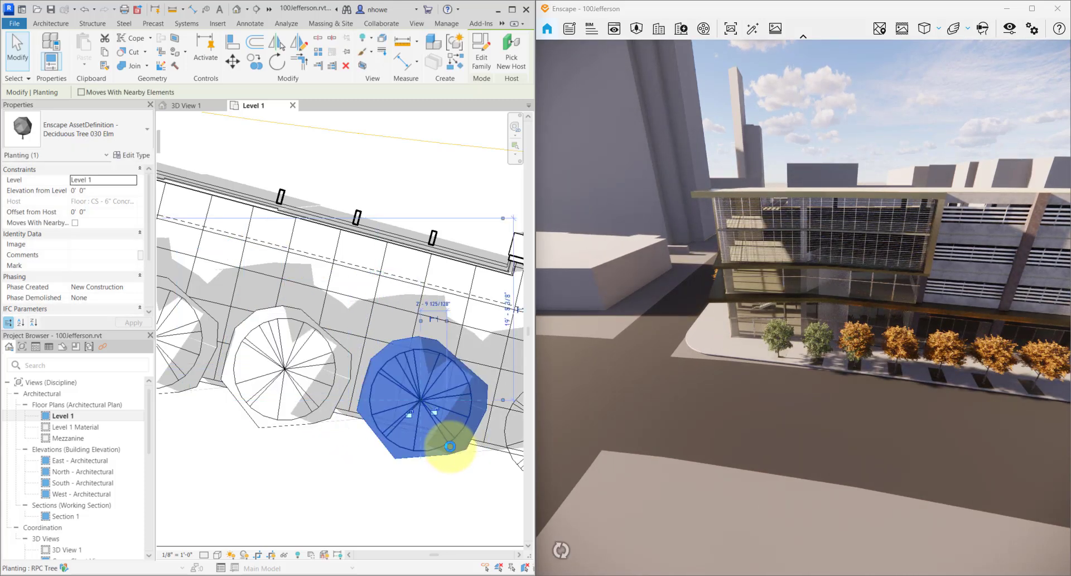
# Copy the elm from the fourth street tree onto the fifth one in the row
pyautogui.moveTo(444, 444); pyautogui.dragTo(295, 380, button='middle')
pyautogui.scroll(1, 296, 378)
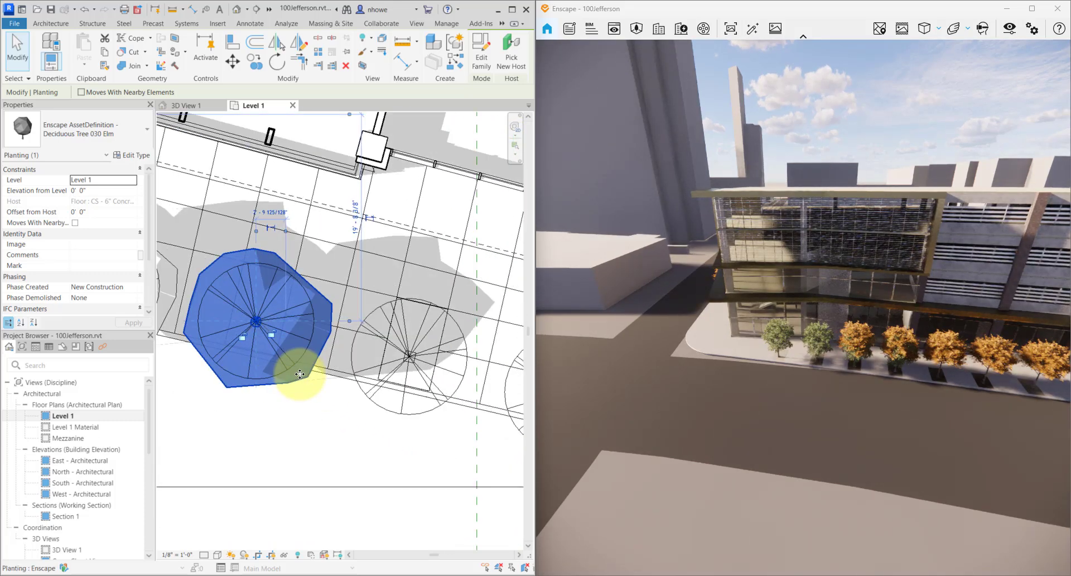
pyautogui.click(430, 412)
pyautogui.keyDown('ctrl'); pyautogui.moveTo(451, 401); pyautogui.dragTo(456, 410); pyautogui.keyUp('ctrl')
pyautogui.scroll(-4, 433, 344)
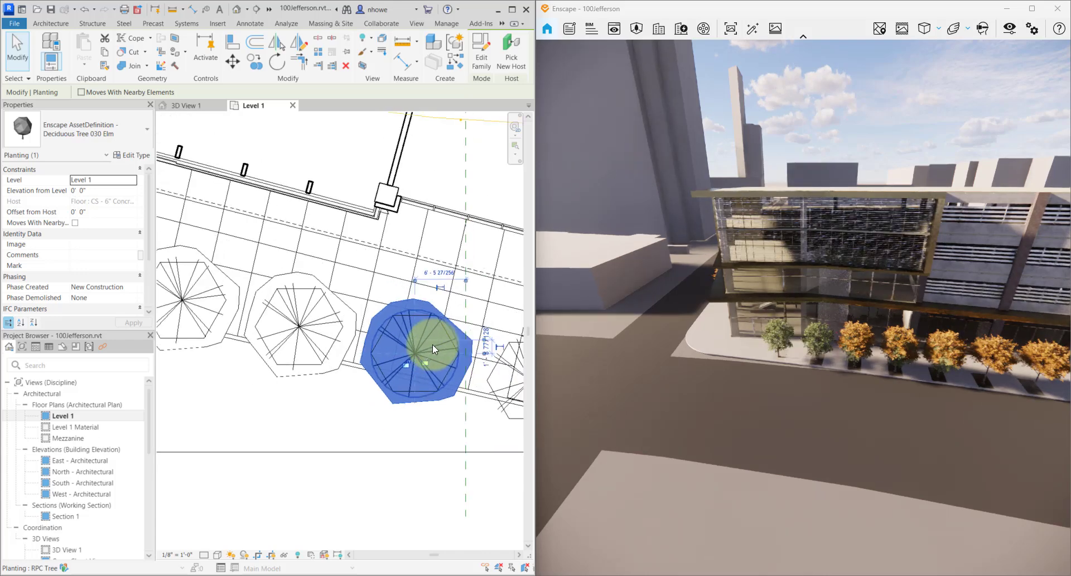
# Copy the elm from the fifth street tree onto the sixth one in the sidewalk row
pyautogui.moveTo(481, 381); pyautogui.dragTo(341, 328, button='middle')
pyautogui.scroll(1, 341, 328)
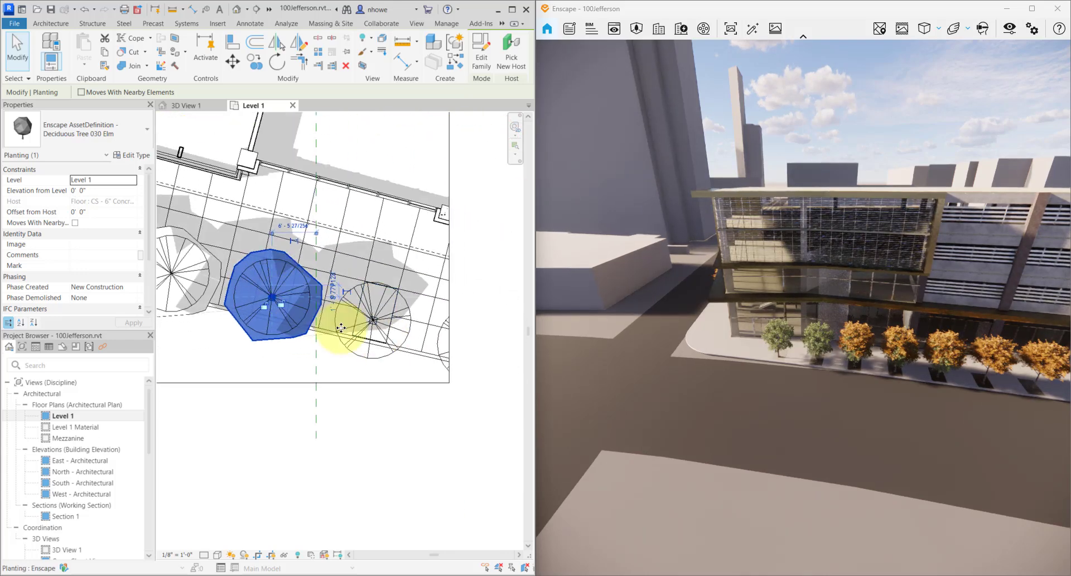
pyautogui.click(380, 333)
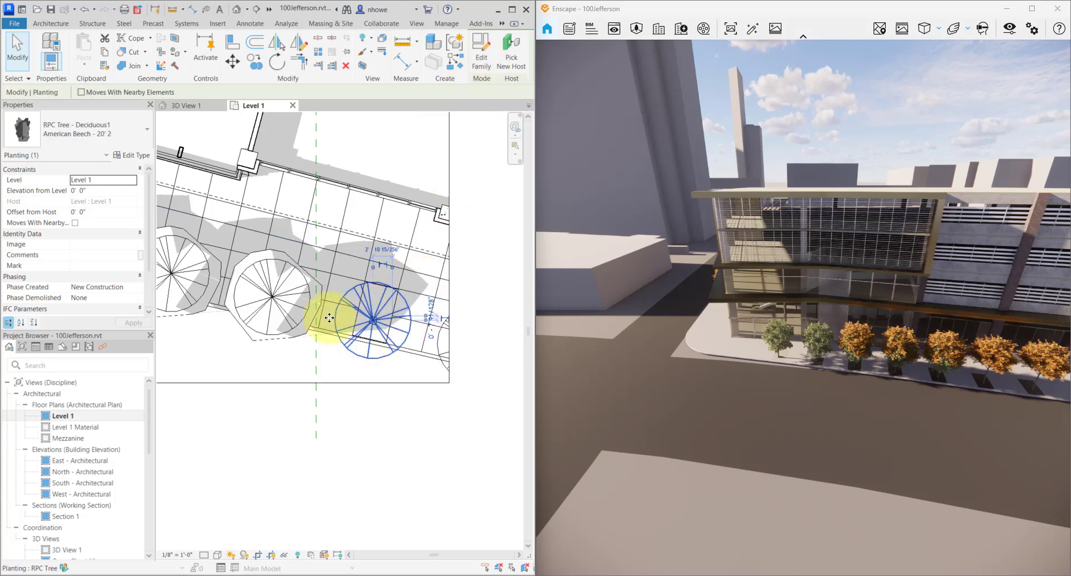
pyautogui.click(300, 331)
pyautogui.moveTo(300, 331); pyautogui.dragTo(405, 356)
pyautogui.moveTo(362, 346); pyautogui.dragTo(250, 294, button='middle')
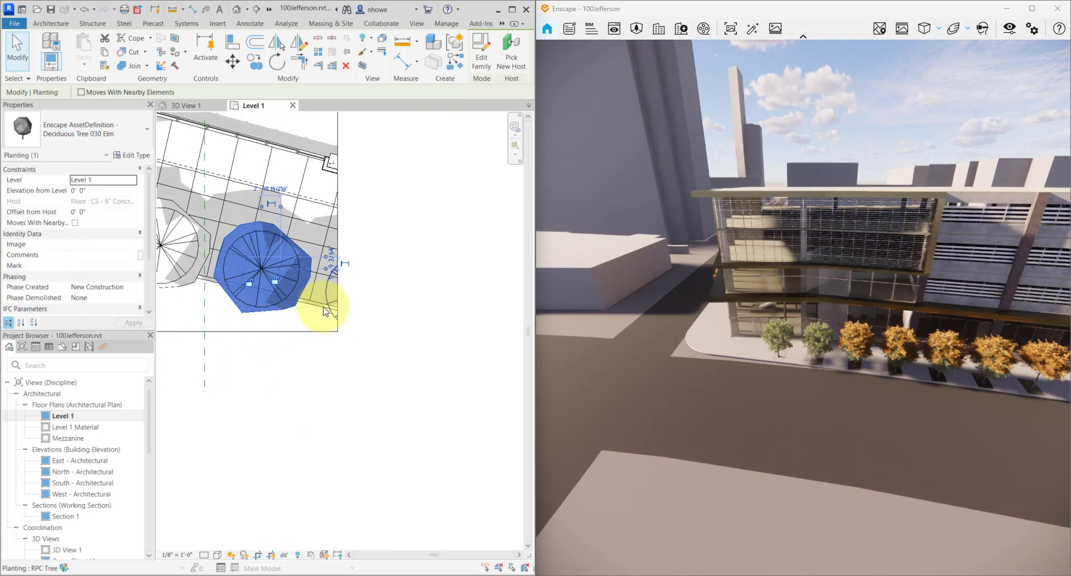
# Turn off the Level 1 plan's view crop and copy the elm onto the last street tree before the rounded corner
pyautogui.scroll(-6, 325, 310)
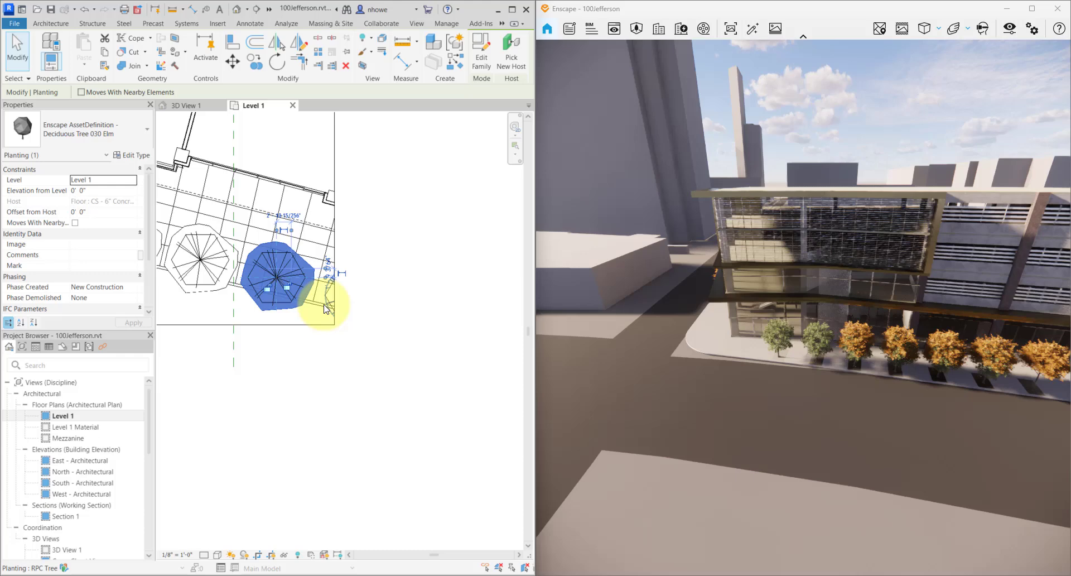
pyautogui.press('Escape')
pyautogui.click(259, 556)
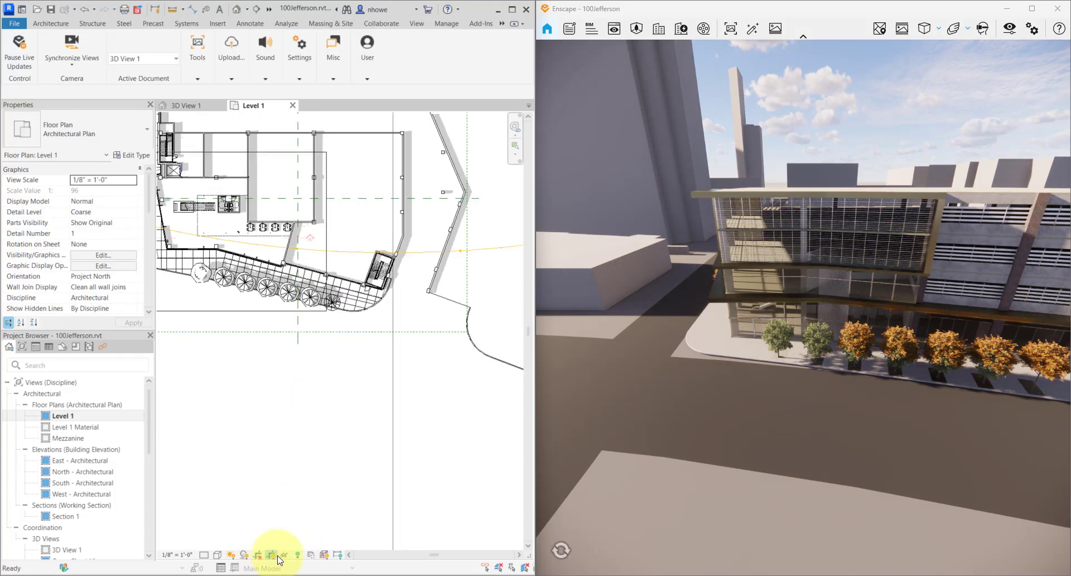
pyautogui.scroll(5, 324, 307)
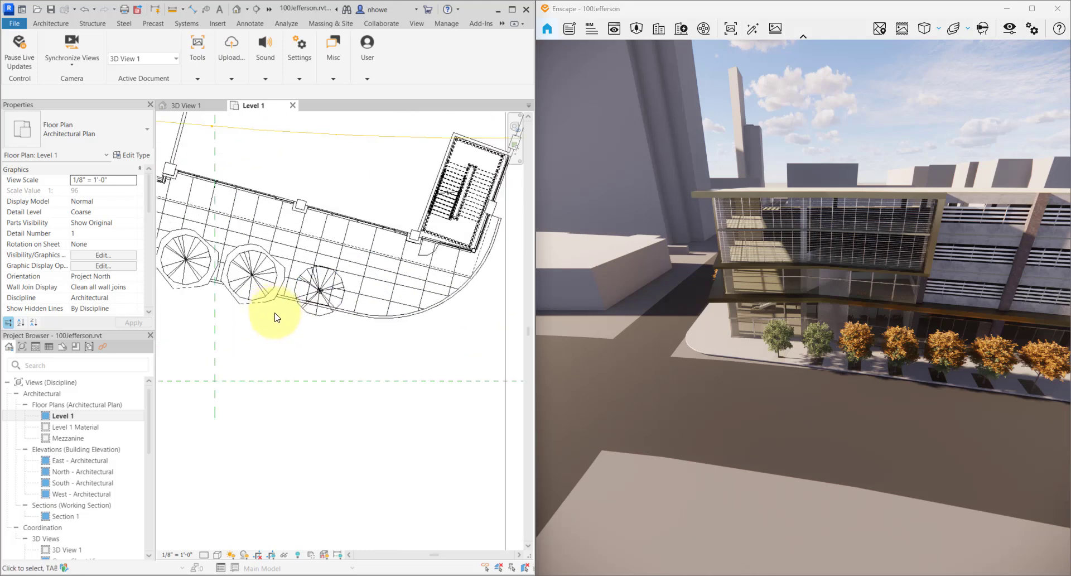
pyautogui.click(273, 307)
pyautogui.moveTo(272, 304); pyautogui.dragTo(338, 310)
pyautogui.click(339, 348)
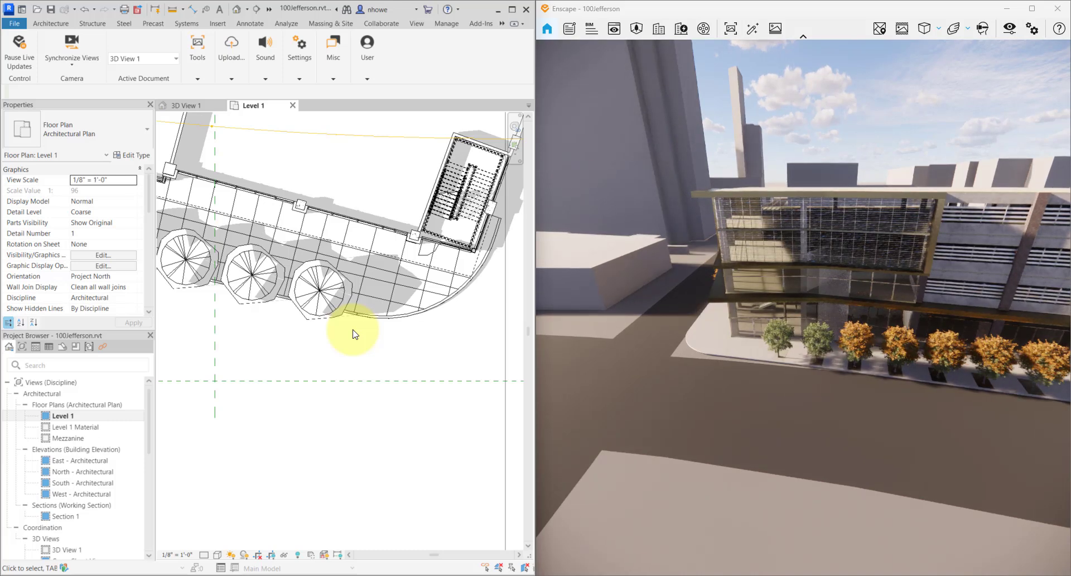
# Copy the elm onto the two lower street trees along the vertical sidewalk on the building's west side
pyautogui.scroll(-2, 353, 333)
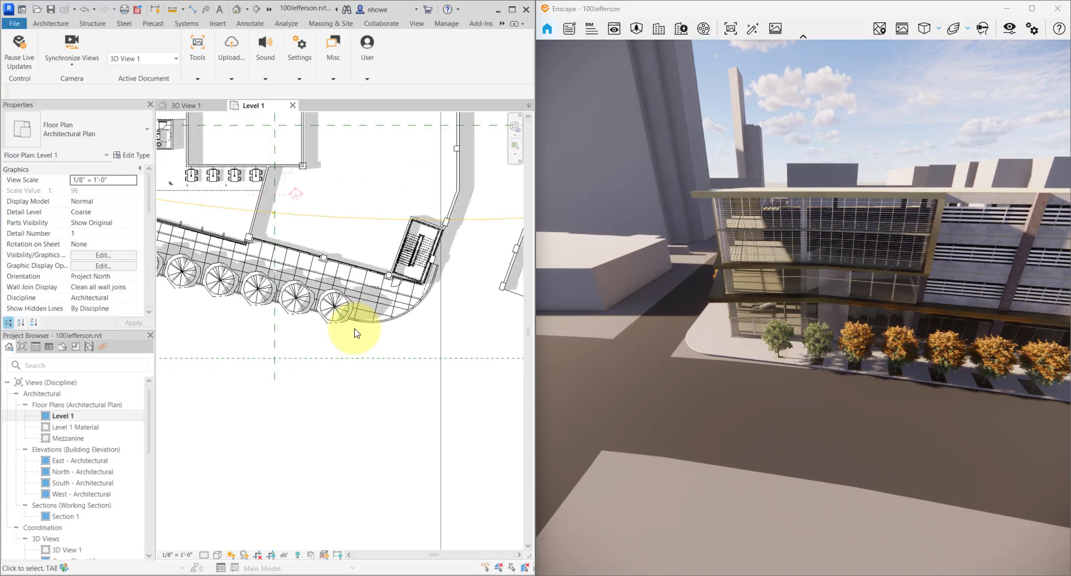
pyautogui.moveTo(297, 344); pyautogui.dragTo(512, 414, button='middle')
pyautogui.moveTo(321, 345); pyautogui.dragTo(444, 472, button='middle')
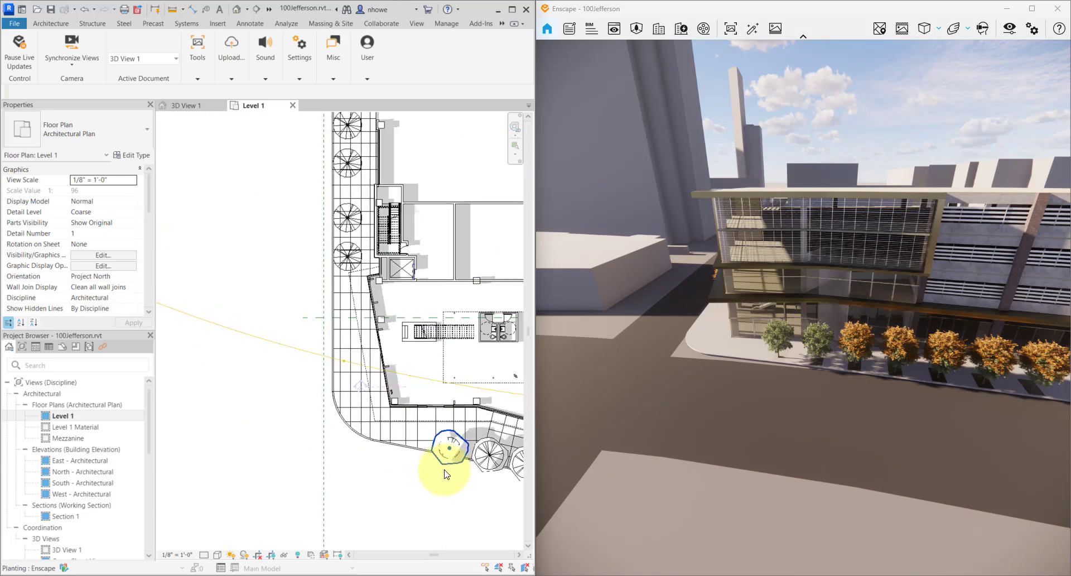
pyautogui.scroll(-2, 432, 471)
pyautogui.scroll(3, 437, 470)
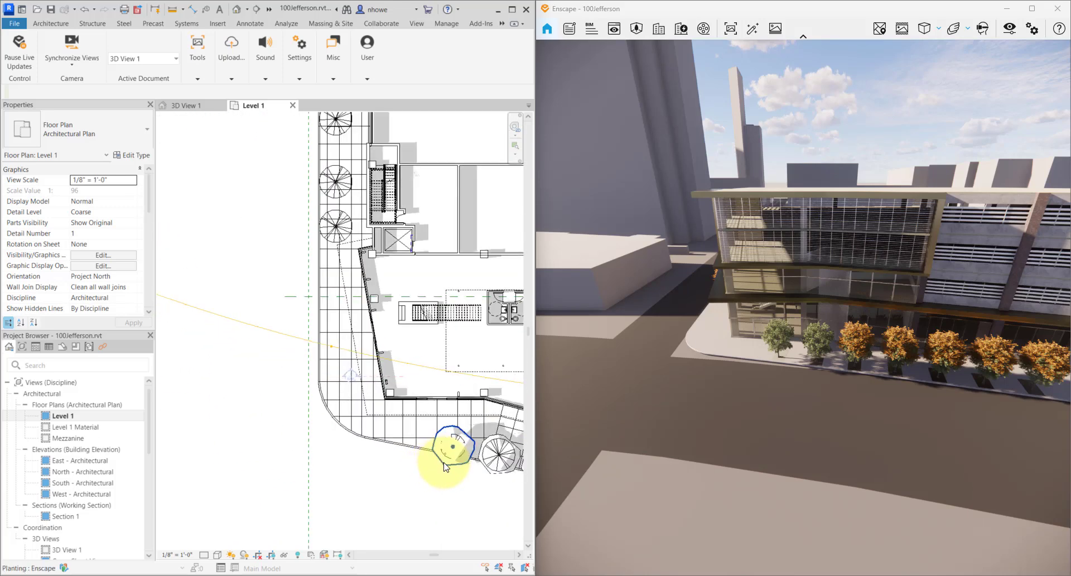
pyautogui.moveTo(445, 466); pyautogui.dragTo(328, 240)
pyautogui.scroll(5, 334, 236)
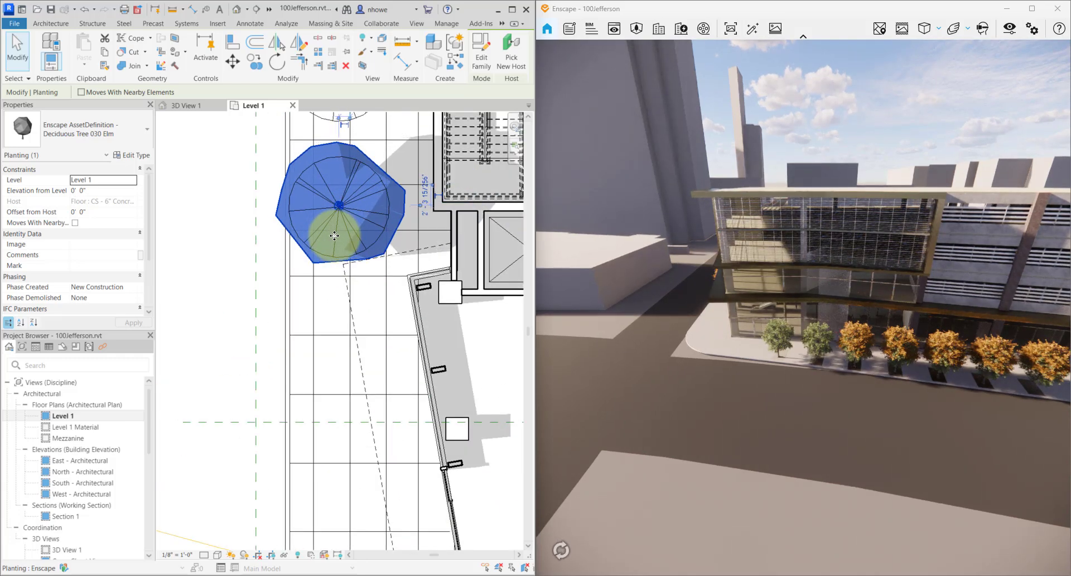
pyautogui.moveTo(326, 209); pyautogui.dragTo(297, 480, button='middle')
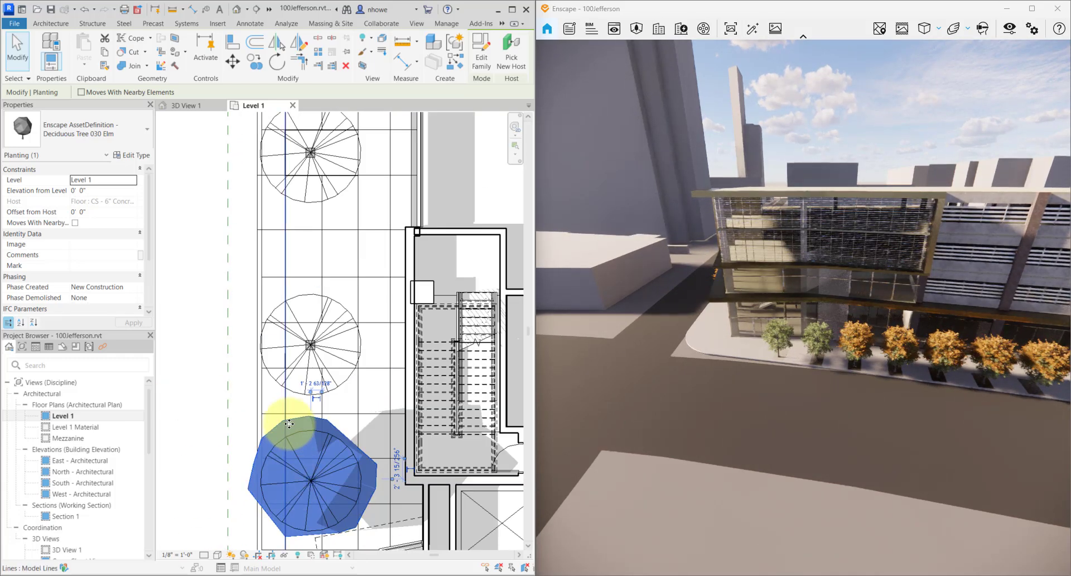
pyautogui.keyDown('ctrl'); pyautogui.moveTo(304, 342); pyautogui.dragTo(289, 289); pyautogui.keyUp('ctrl')
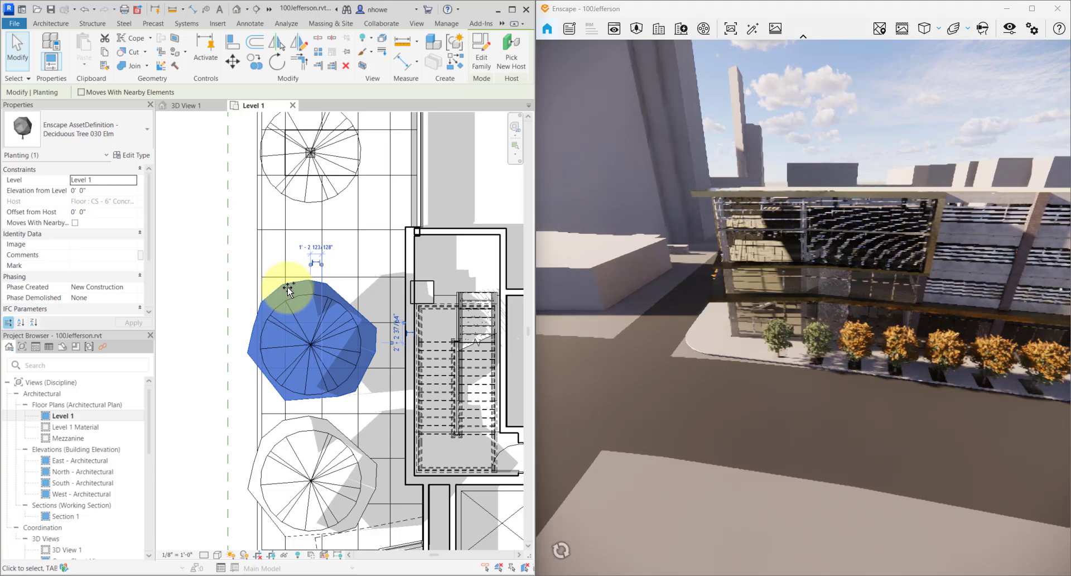
# Copy the elm onto the two remaining upper trees of the west sidewalk, nudging each copy onto its tree center
pyautogui.moveTo(309, 290); pyautogui.dragTo(302, 566, button='middle')
pyautogui.scroll(-1, 305, 464)
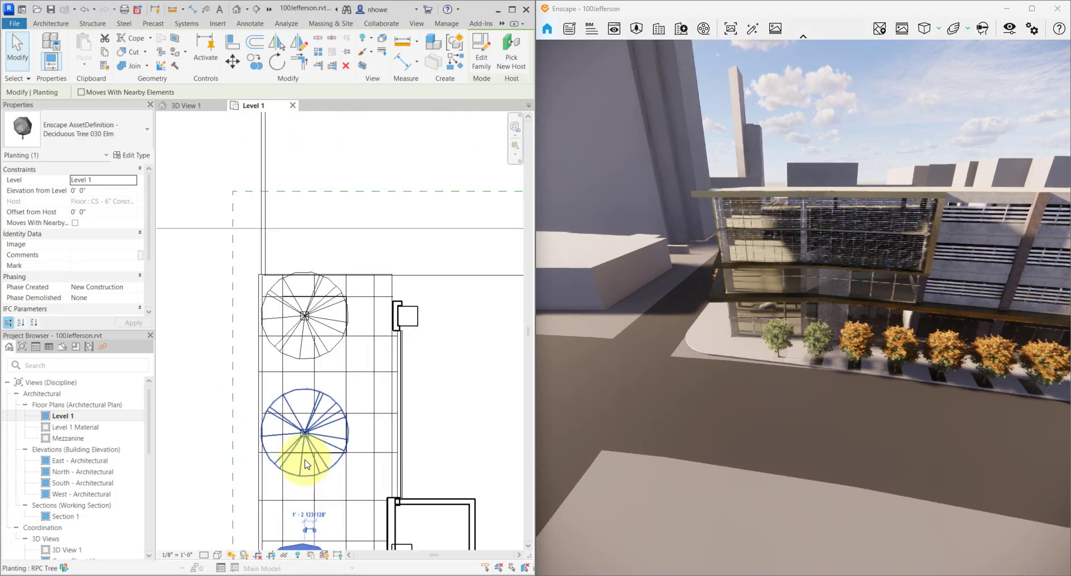
pyautogui.scroll(-1, 306, 464)
pyautogui.moveTo(289, 538); pyautogui.dragTo(288, 396)
pyautogui.press('Right')
pyautogui.press('Up')
pyautogui.press('Up')
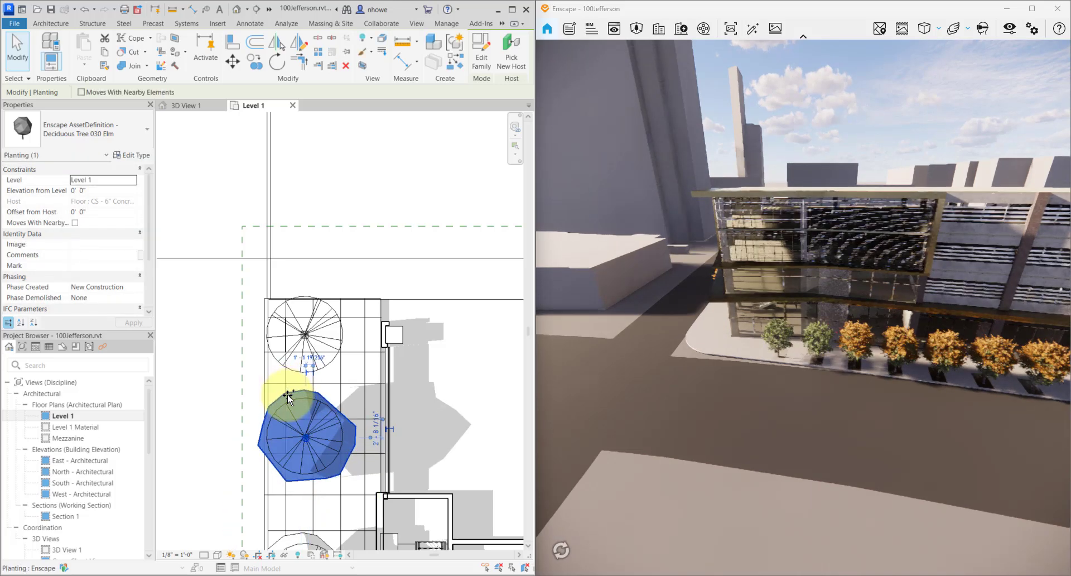
pyautogui.moveTo(286, 393); pyautogui.dragTo(287, 296)
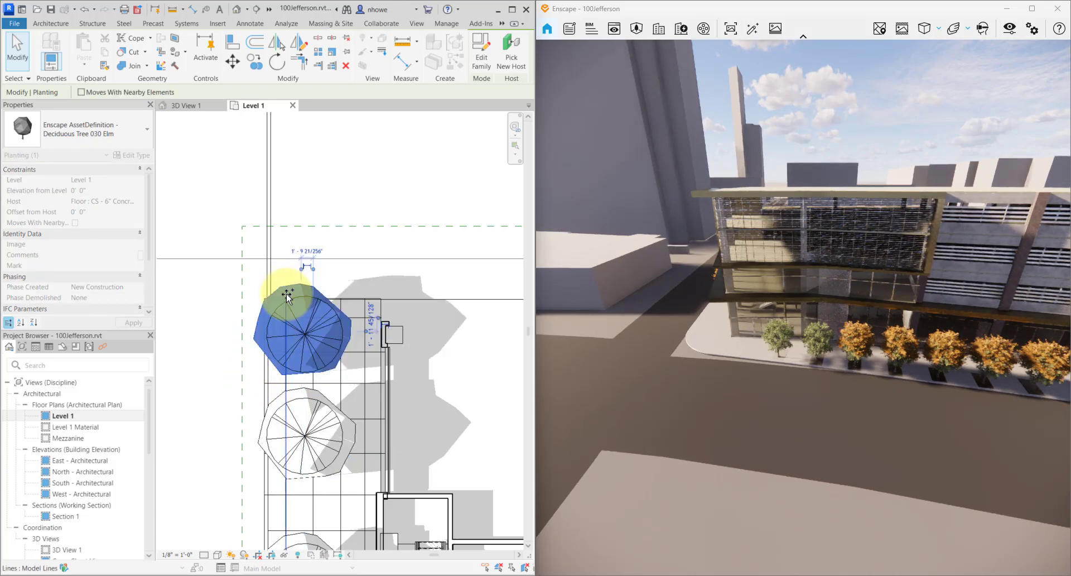
pyautogui.press('Right')
pyautogui.press('Down')
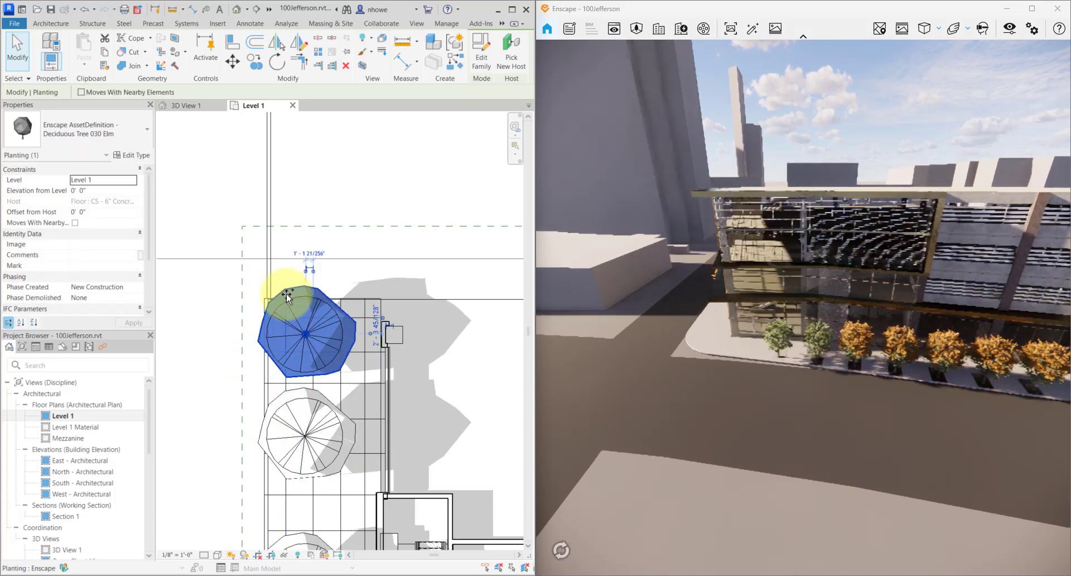
pyautogui.click(368, 291)
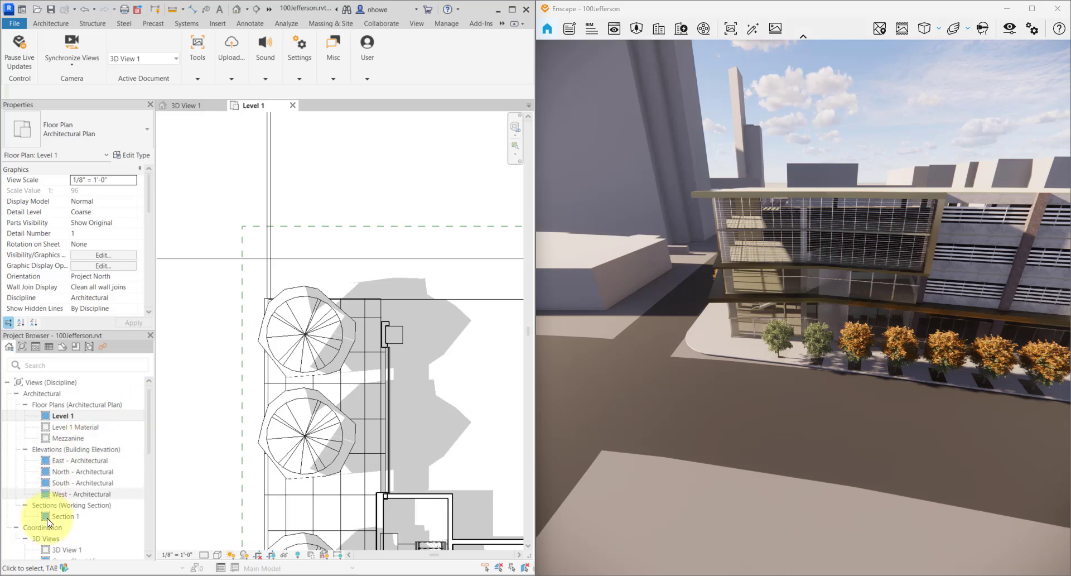
# Open the 3D view named Enscape and set its projection mode to Perspective
pyautogui.scroll(-10, 82, 502)
pyautogui.scroll(10, 83, 477)
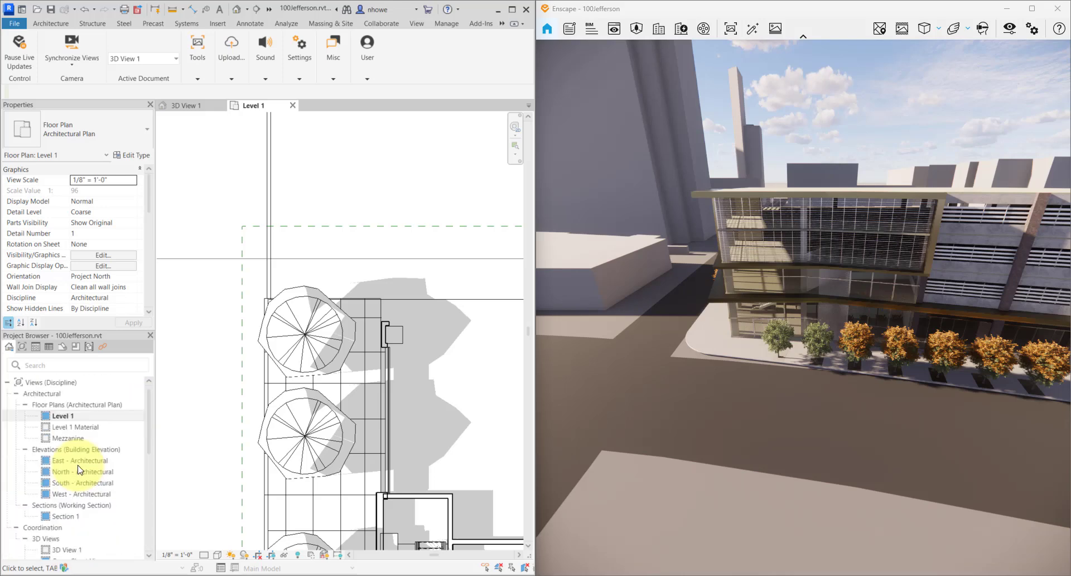
pyautogui.doubleClick(67, 549)
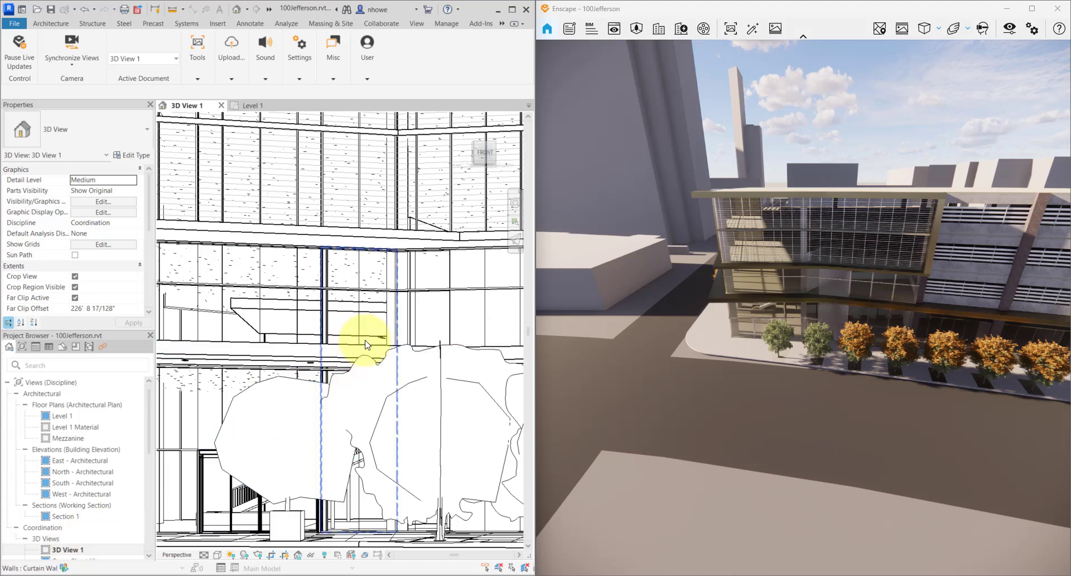
pyautogui.scroll(-3, 148, 455)
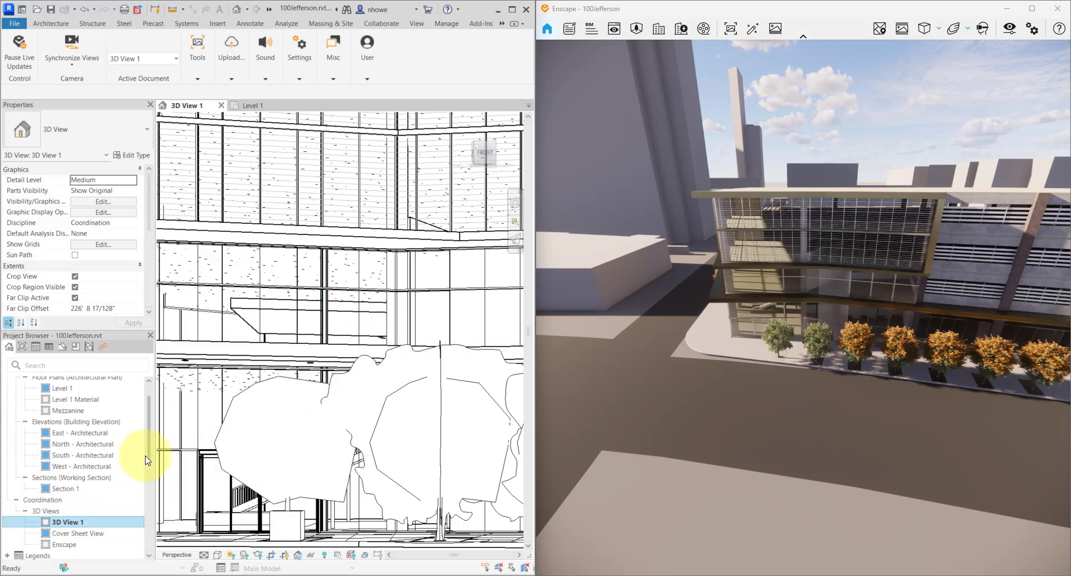
pyautogui.scroll(-3, 148, 474)
pyautogui.doubleClick(94, 474)
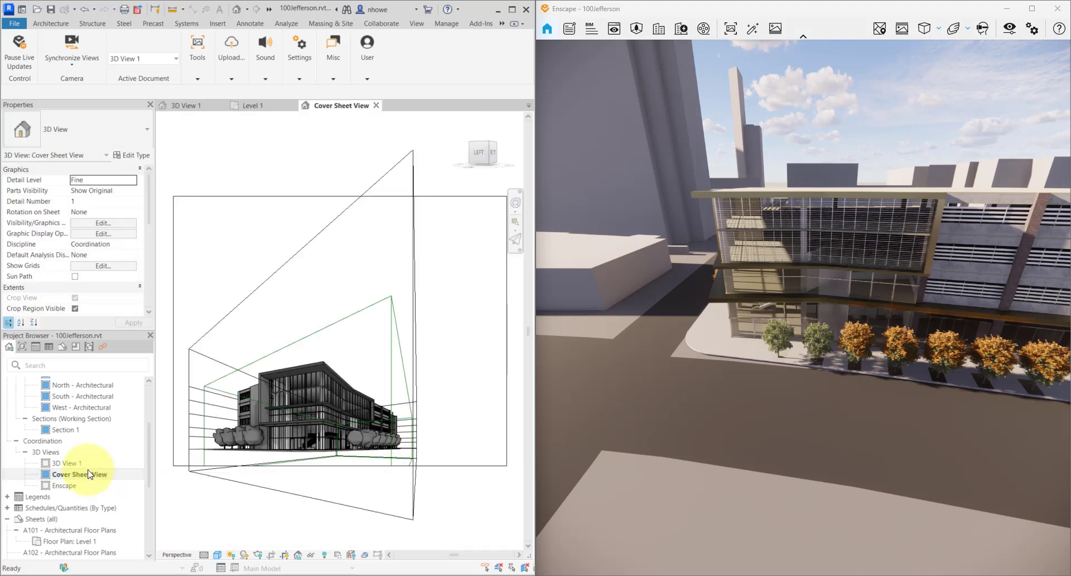
pyautogui.doubleClick(82, 464)
pyautogui.doubleClick(70, 485)
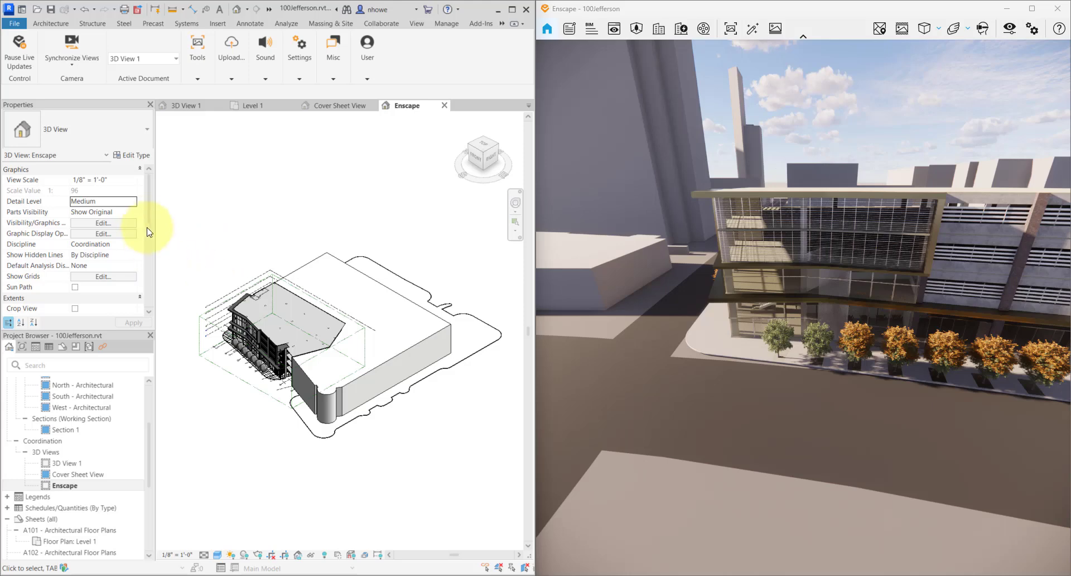
pyautogui.scroll(-5, 143, 240)
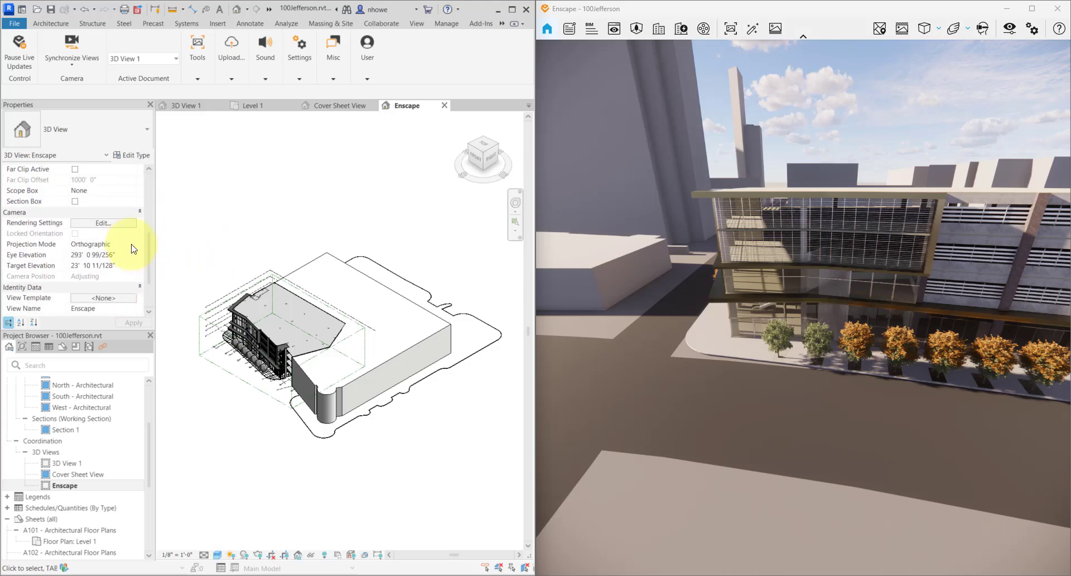
pyautogui.click(106, 263)
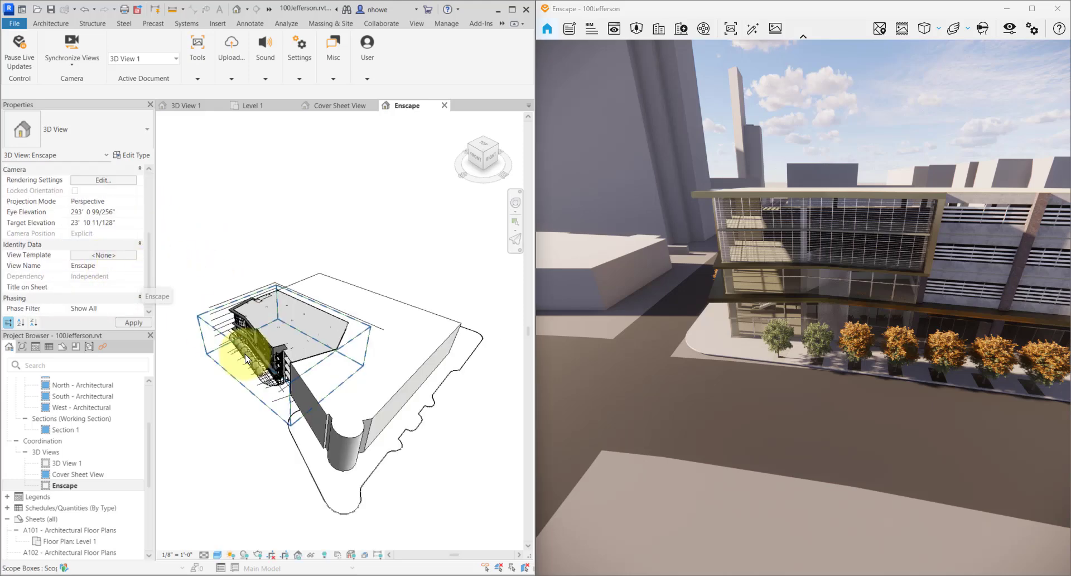
# Frame the elm row from street level in the perspective view and briefly reveal the view's hidden elements
pyautogui.scroll(10, 251, 374)
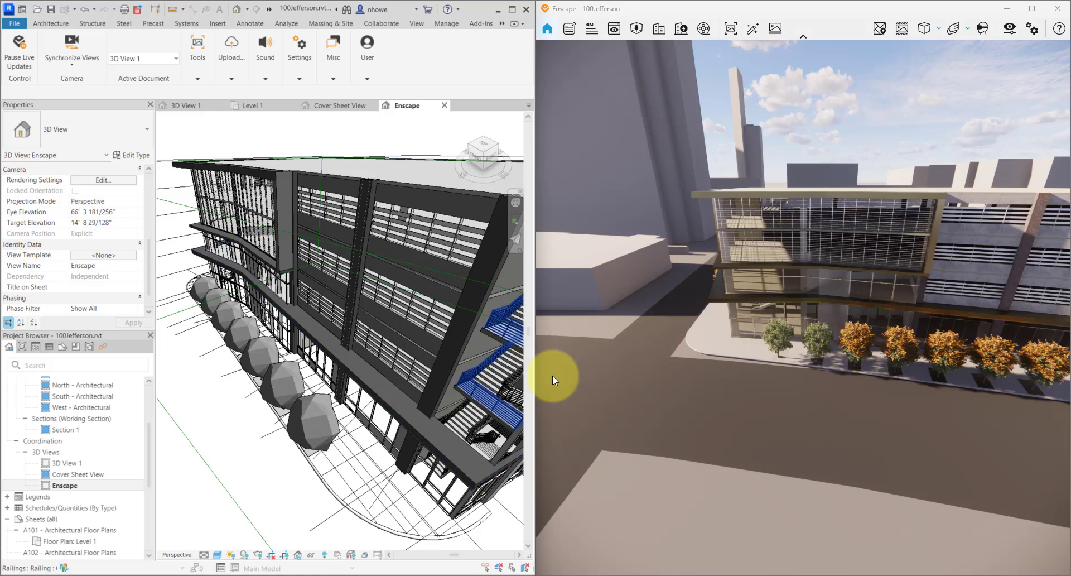
pyautogui.click(311, 456)
pyautogui.keyDown('shift'); pyautogui.moveTo(341, 437); pyautogui.dragTo(340, 384, button='middle'); pyautogui.keyUp('shift')
pyautogui.scroll(6, 325, 434)
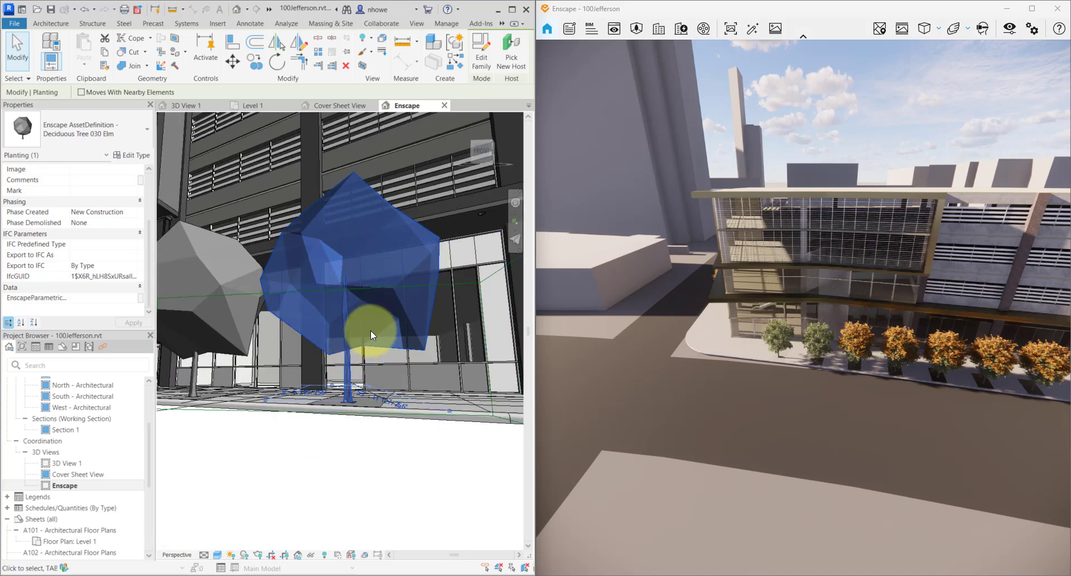
pyautogui.click(328, 467)
pyautogui.scroll(3, 349, 390)
pyautogui.scroll(-6, 355, 387)
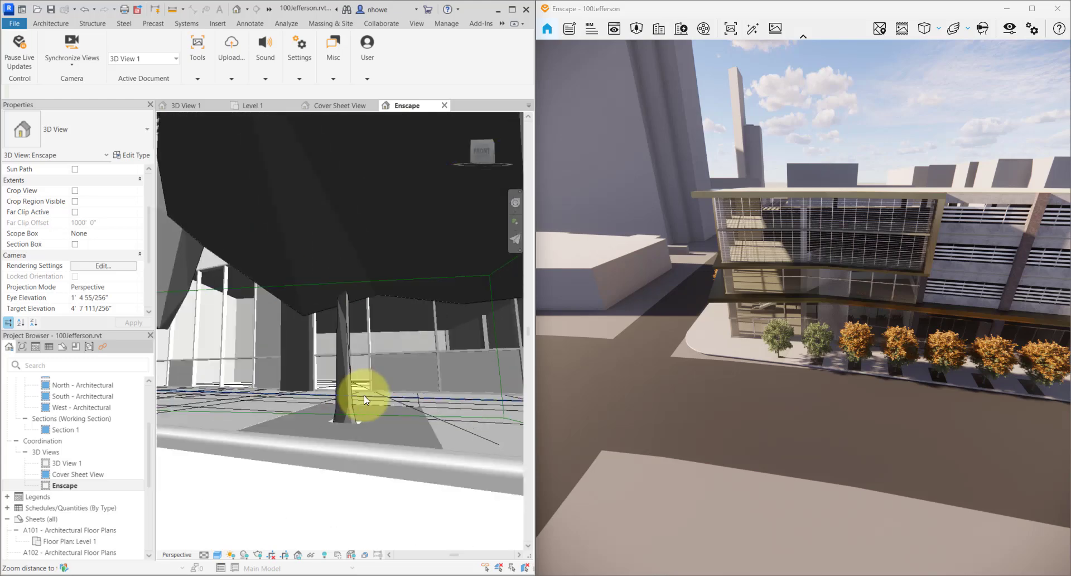
pyautogui.moveTo(365, 401); pyautogui.dragTo(332, 452, button='middle')
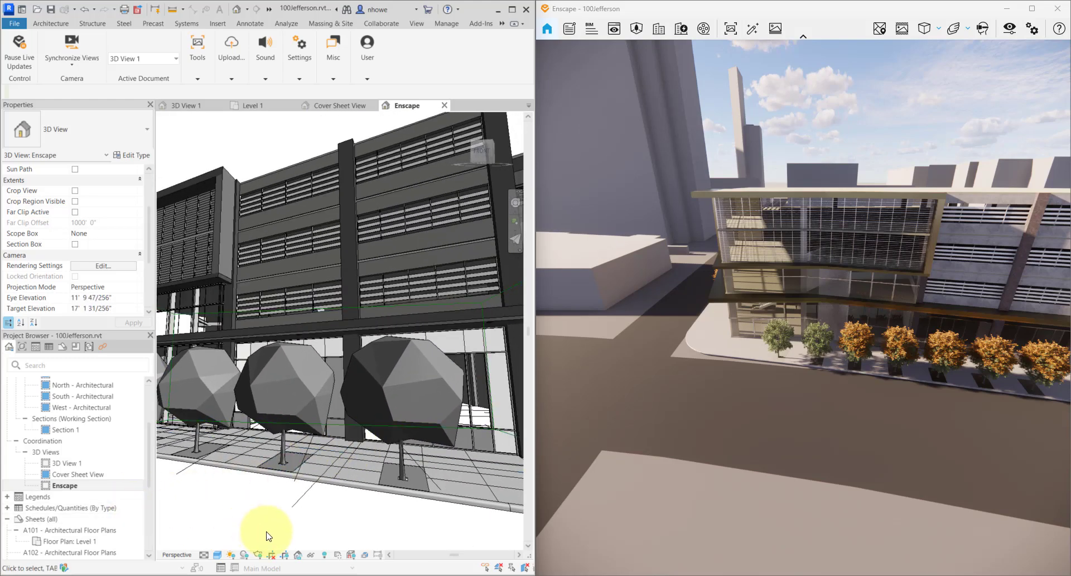
pyautogui.click(323, 556)
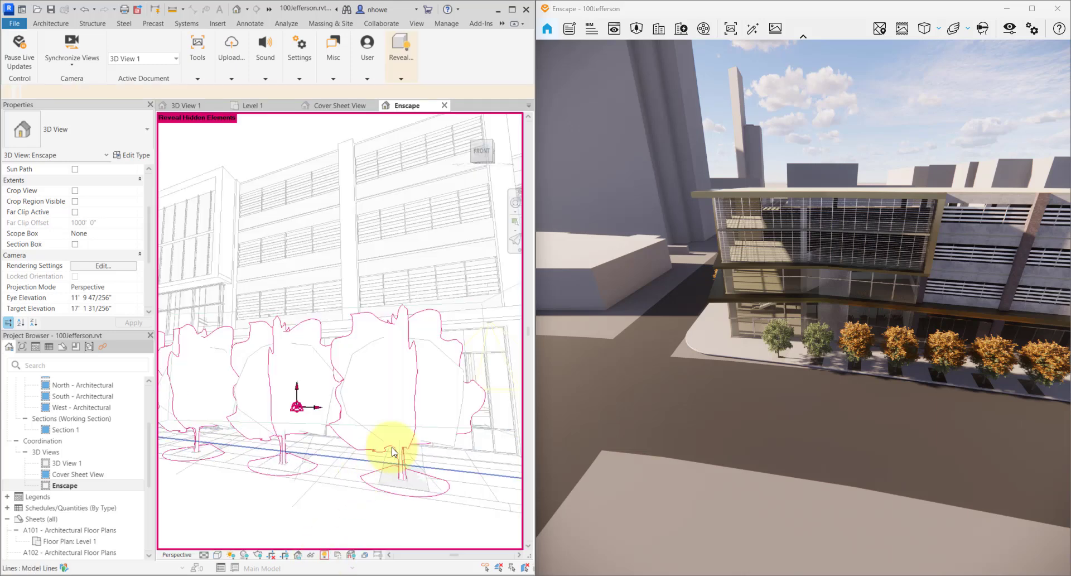
pyautogui.click(325, 555)
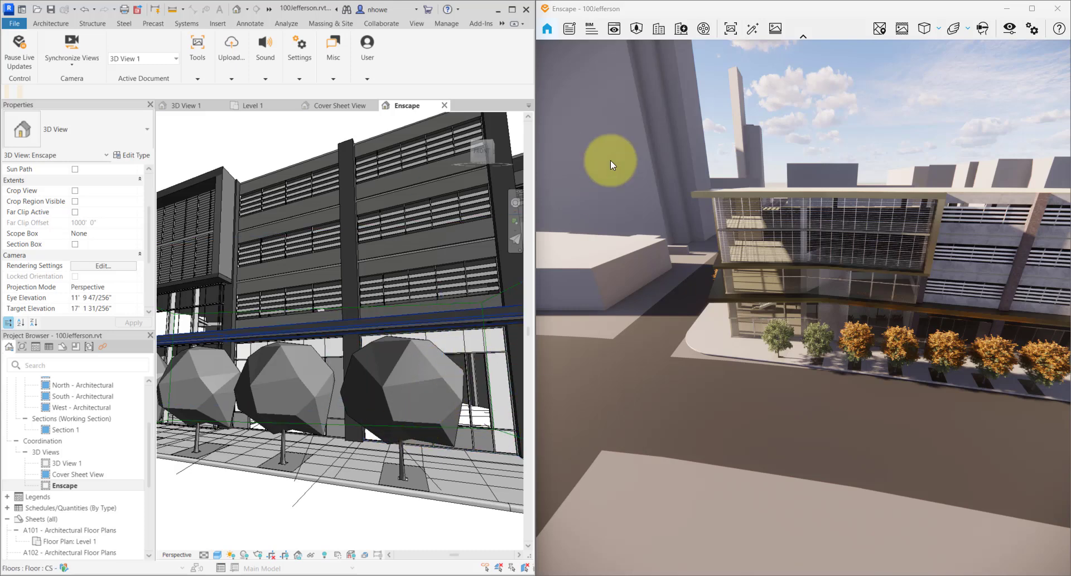
# Switch the Enscape window to the view named Enscape, close View Management and examine the rendered elm row
pyautogui.click(609, 30)
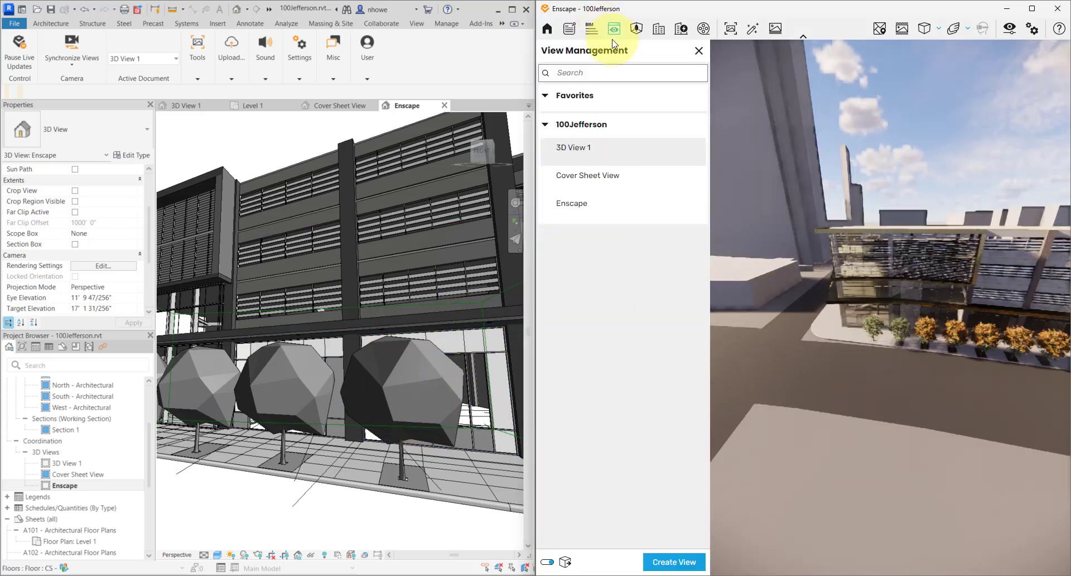
pyautogui.click(578, 203)
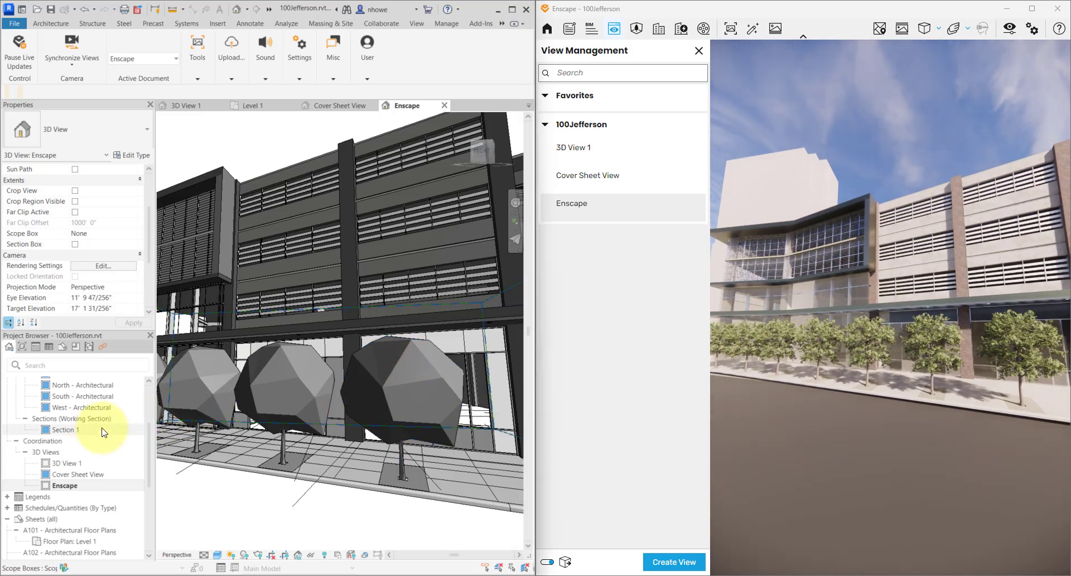
pyautogui.scroll(3, 93, 464)
pyautogui.scroll(-5, 102, 459)
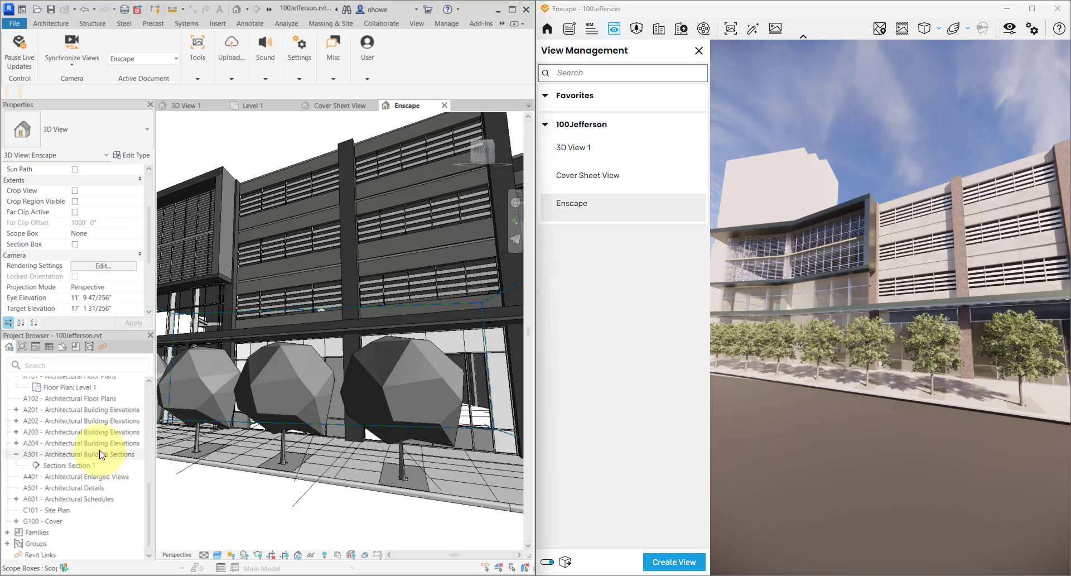
pyautogui.scroll(5, 101, 451)
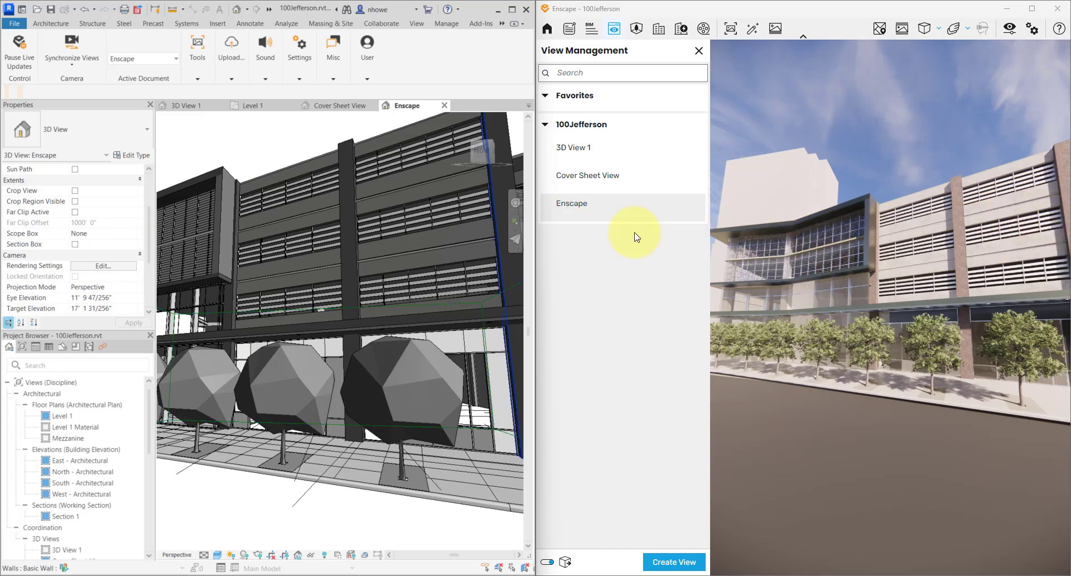
pyautogui.click(698, 53)
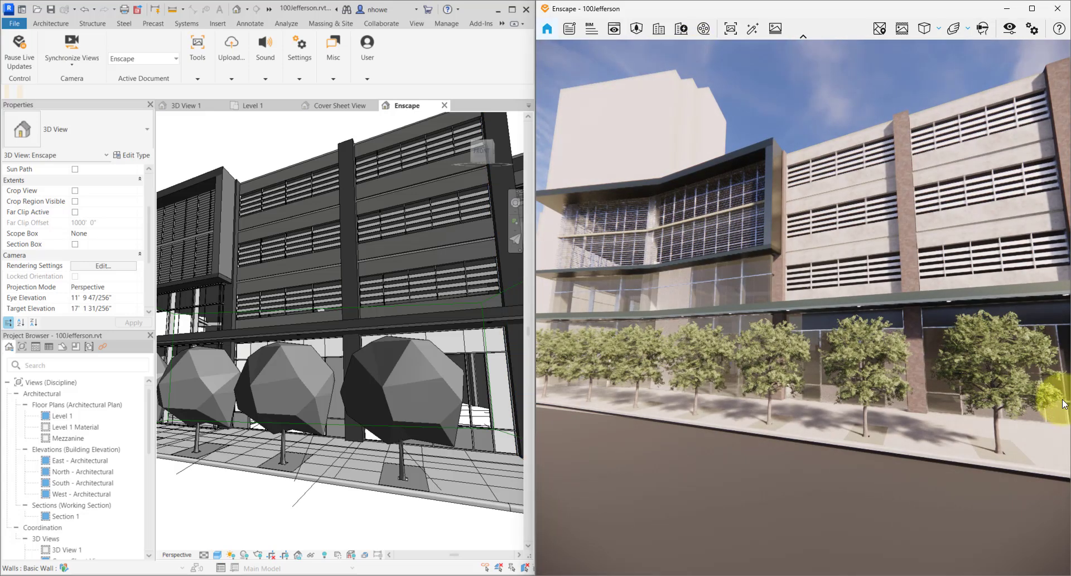
pyautogui.moveTo(773, 368); pyautogui.dragTo(883, 335, button='middle')
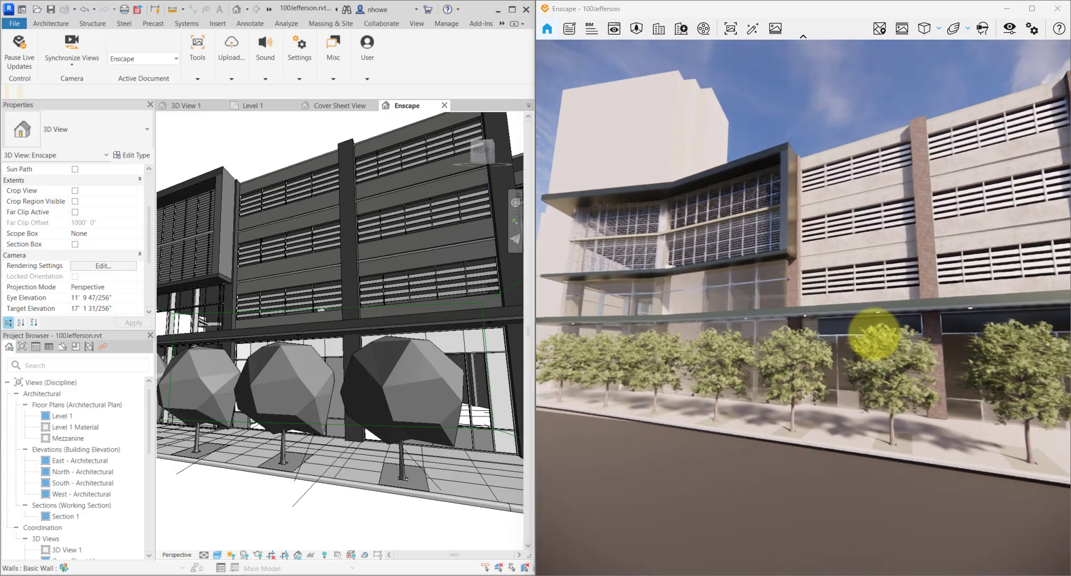
pyautogui.moveTo(749, 328); pyautogui.dragTo(716, 276, button='middle')
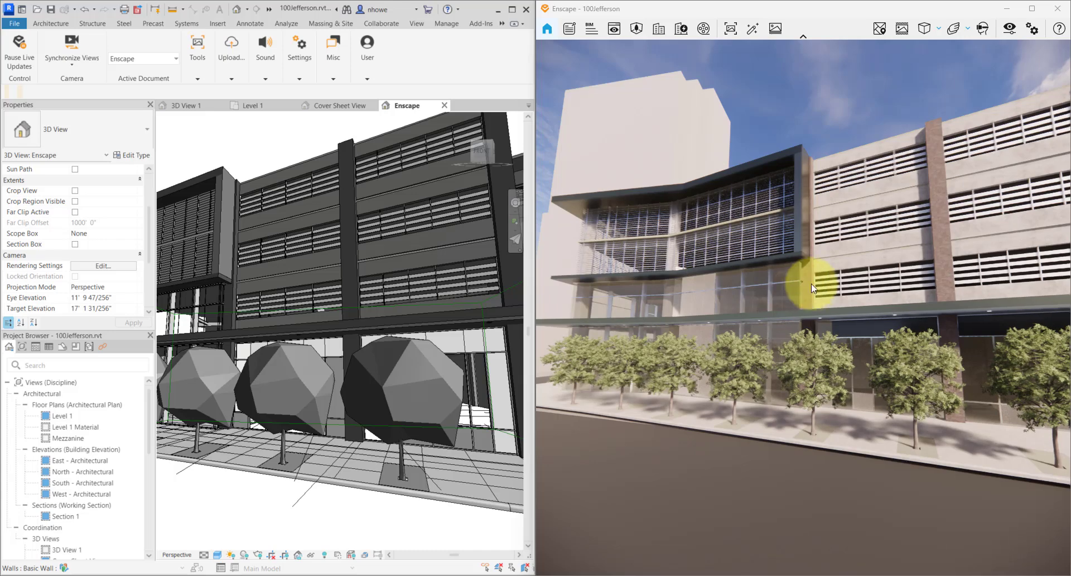